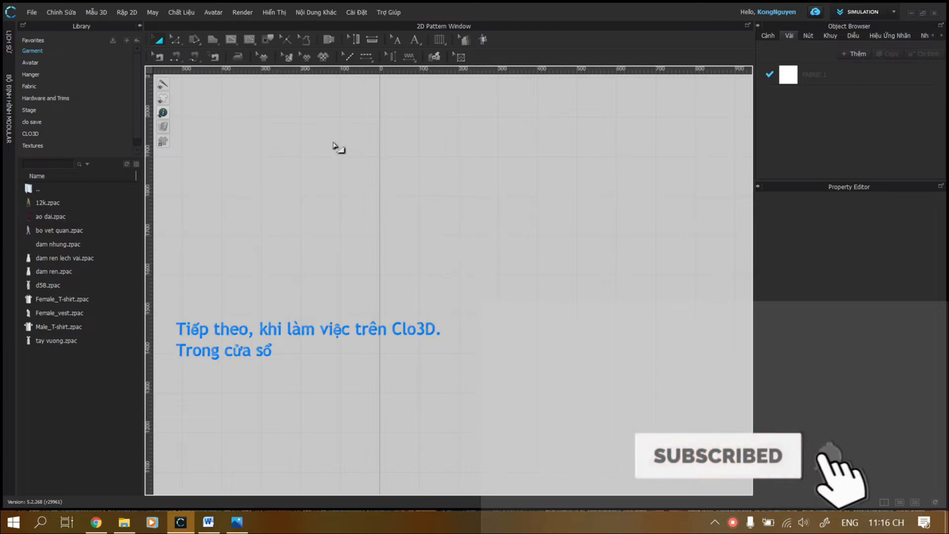
# Load the image "rap nhap" as the background of the 2D pattern window
pyautogui.click(900, 502)
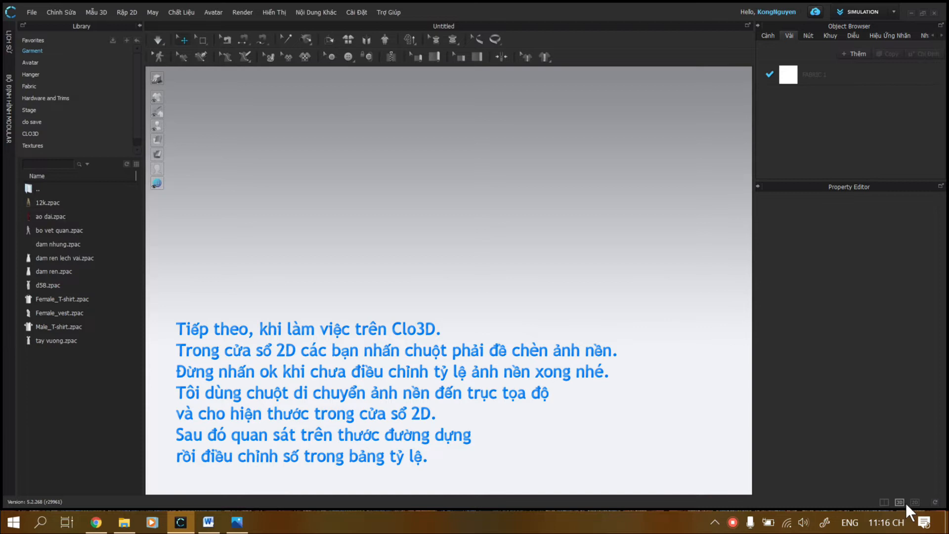
pyautogui.click(914, 502)
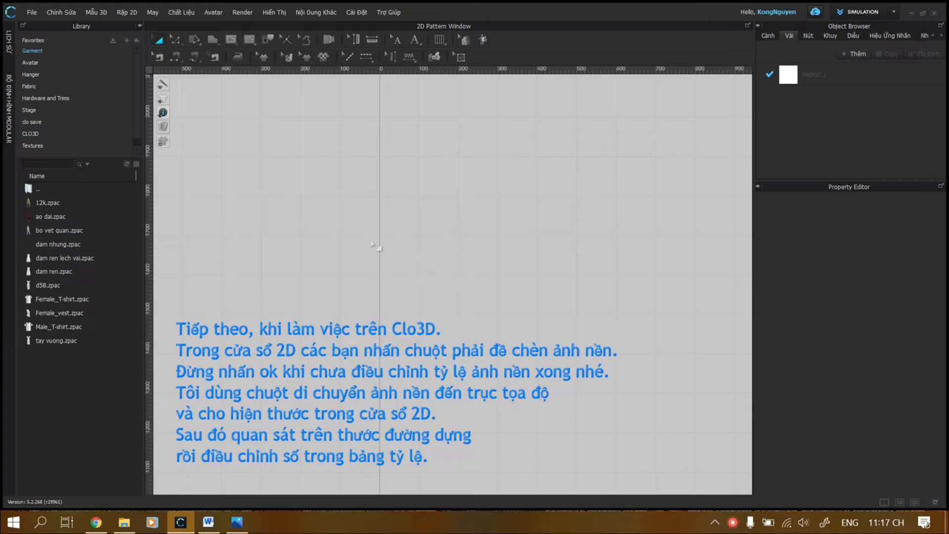
pyautogui.rightClick(487, 313)
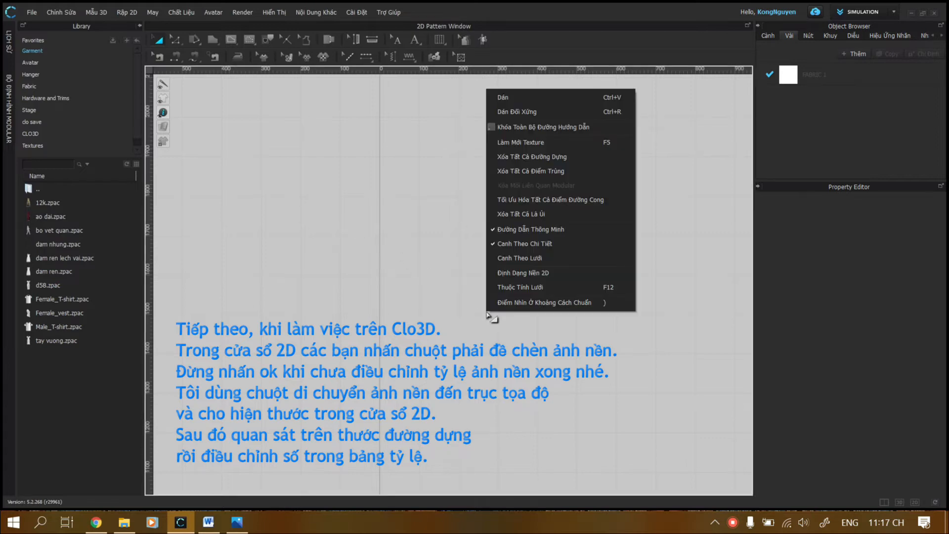
pyautogui.click(505, 272)
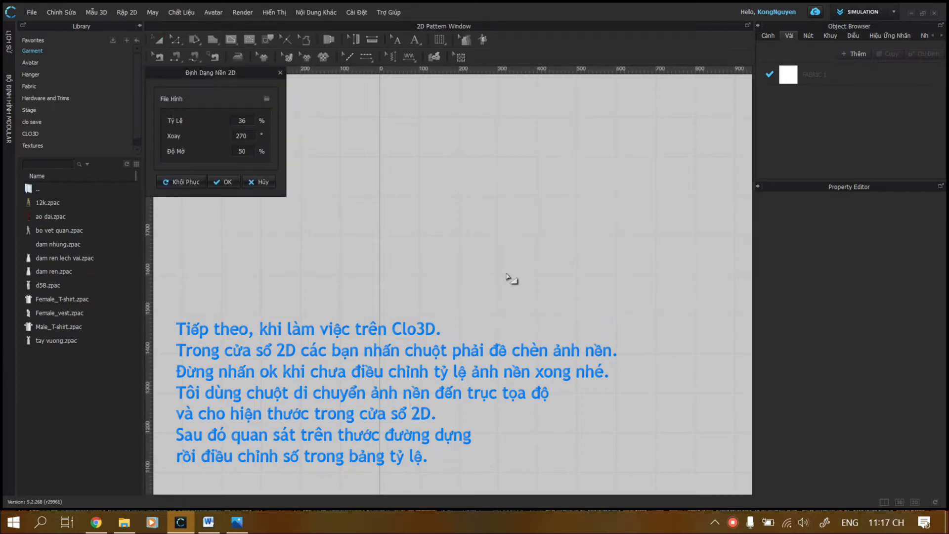
pyautogui.click(265, 99)
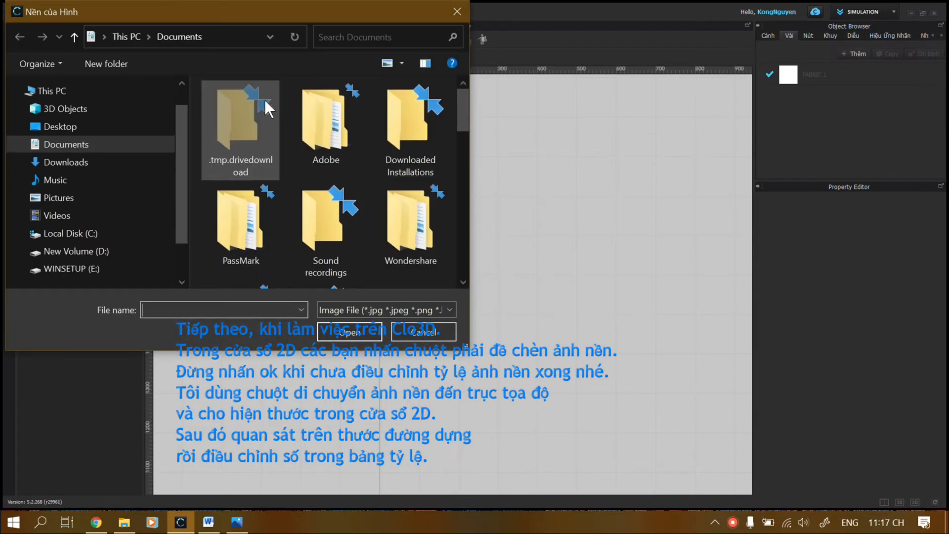
pyautogui.moveTo(455, 102); pyautogui.dragTo(459, 256)
pyautogui.click(431, 159)
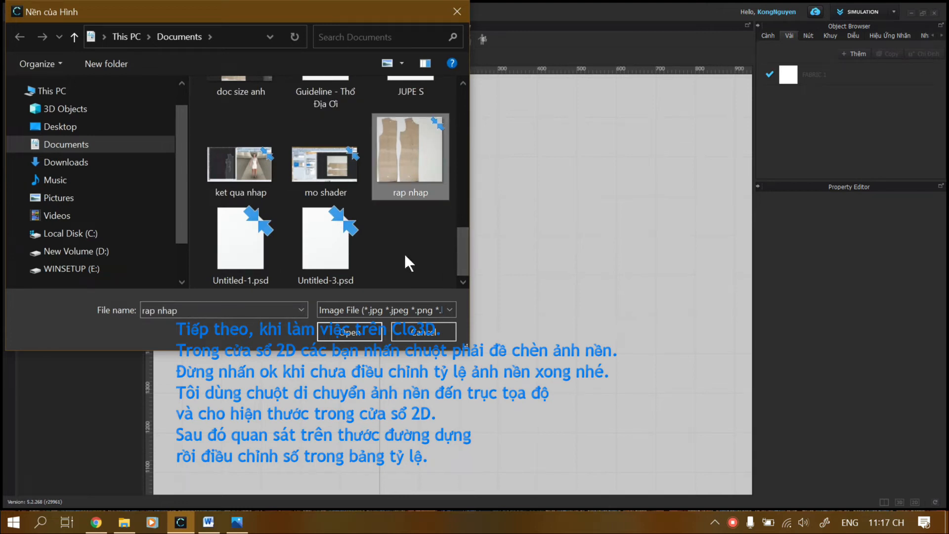
pyautogui.click(367, 330)
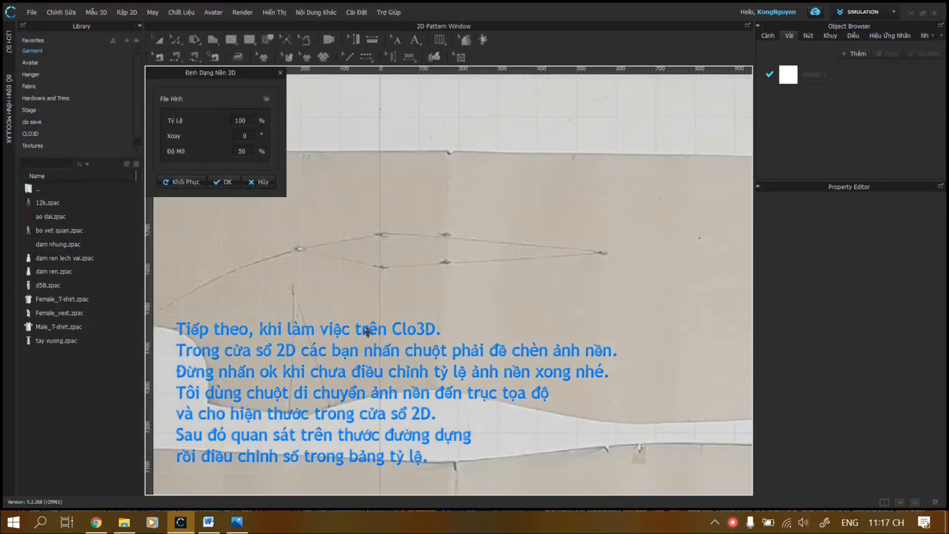
# Rotate the background image to 270° and move it so its lower-right corner sits on the origin
pyautogui.doubleClick(244, 135)
pyautogui.write('270')
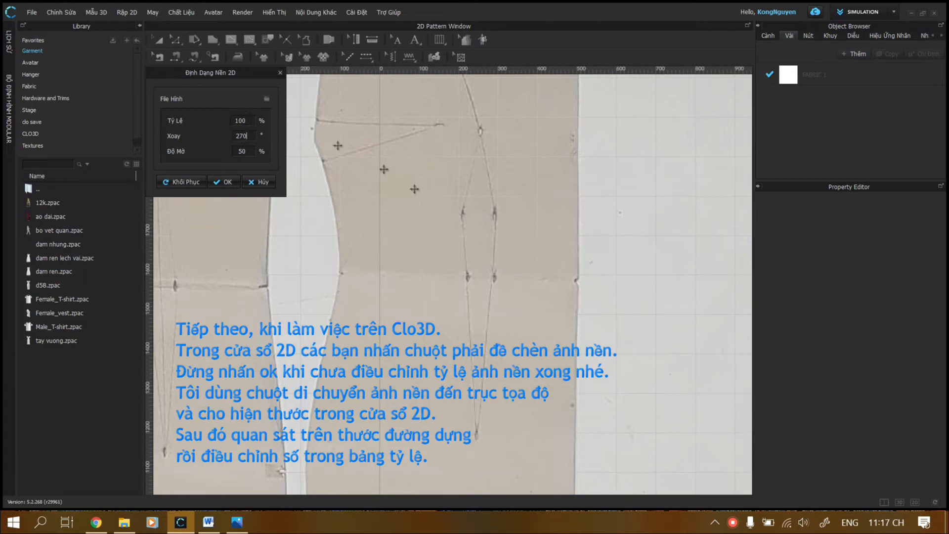
pyautogui.click(441, 210)
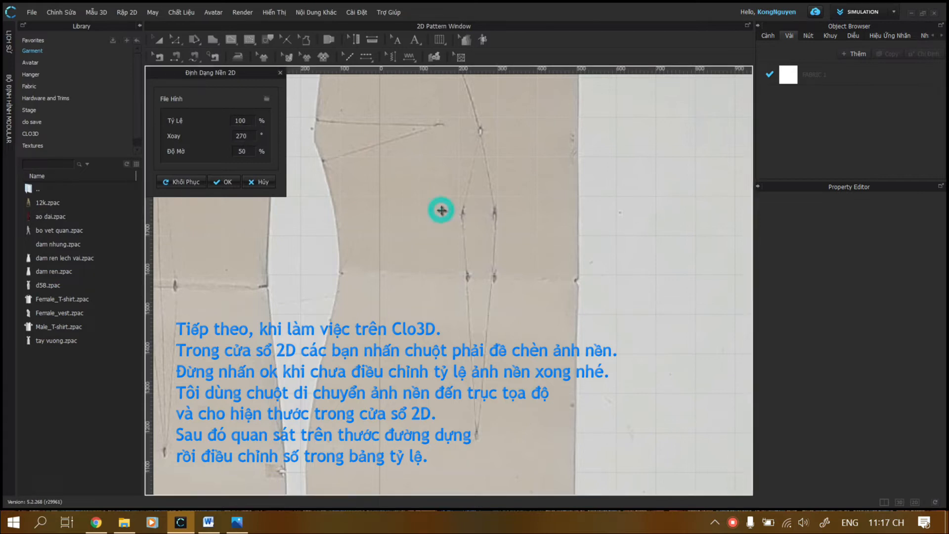
pyautogui.scroll(6, 442, 212)
pyautogui.scroll(-10, 442, 218)
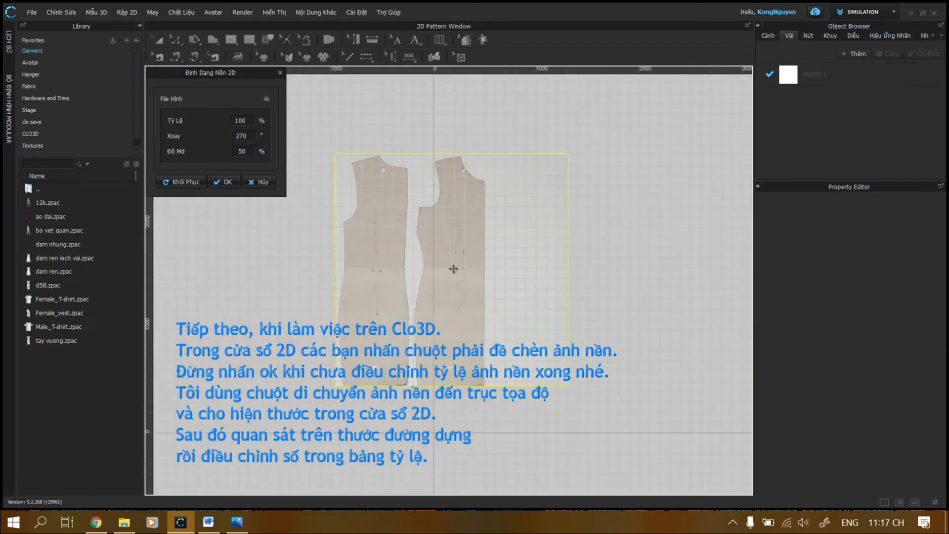
pyautogui.moveTo(485, 271); pyautogui.dragTo(355, 313)
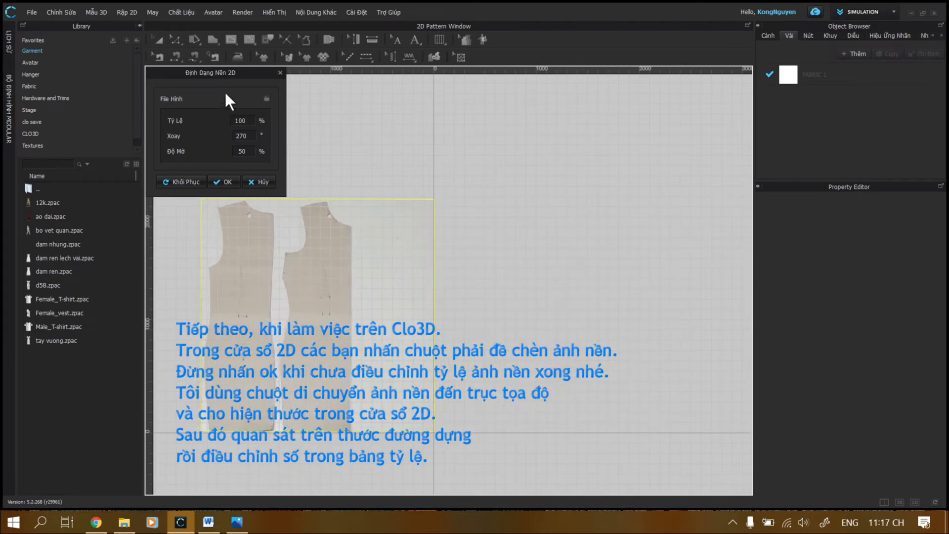
pyautogui.moveTo(175, 79); pyautogui.dragTo(561, 97)
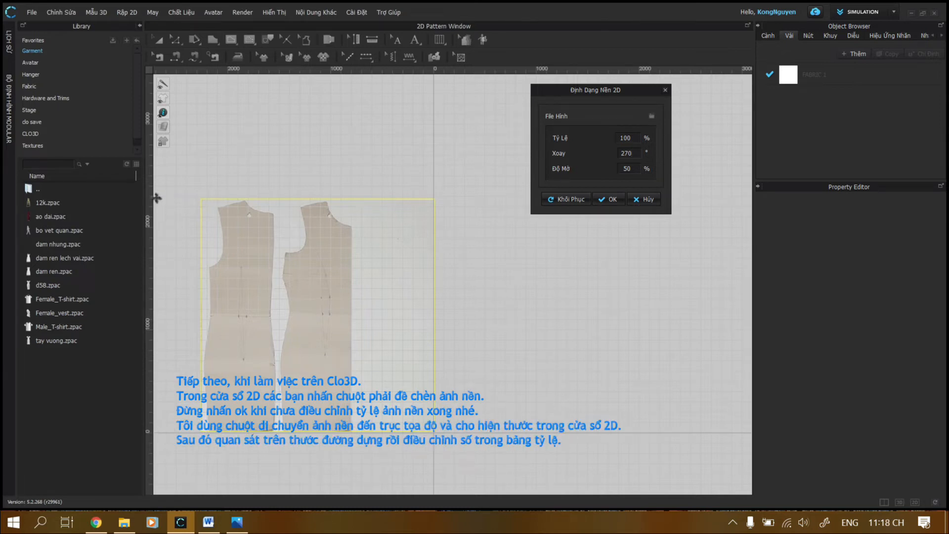
# Try a 30% scale for the background image and realign its lower-right corner with the origin
pyautogui.doubleClick(632, 137)
pyautogui.write('30')
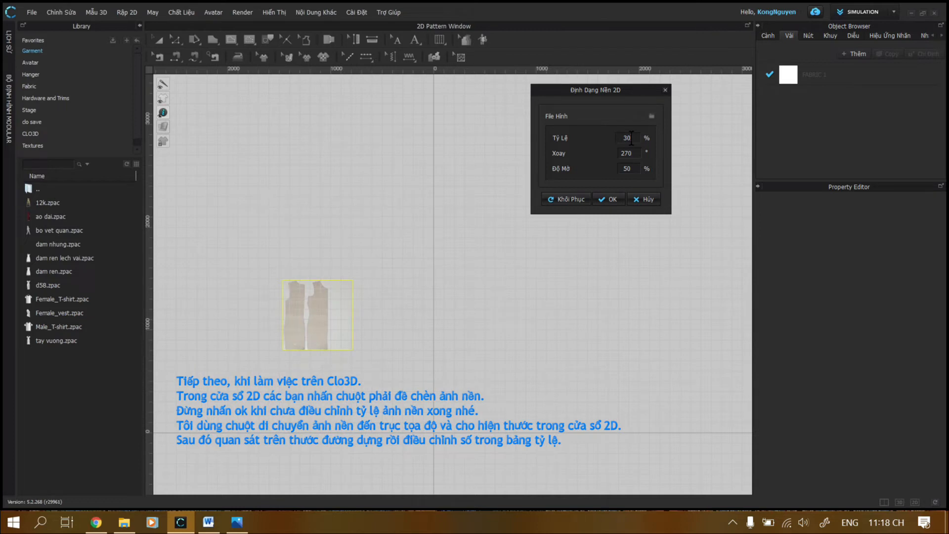
pyautogui.moveTo(343, 326); pyautogui.dragTo(420, 405)
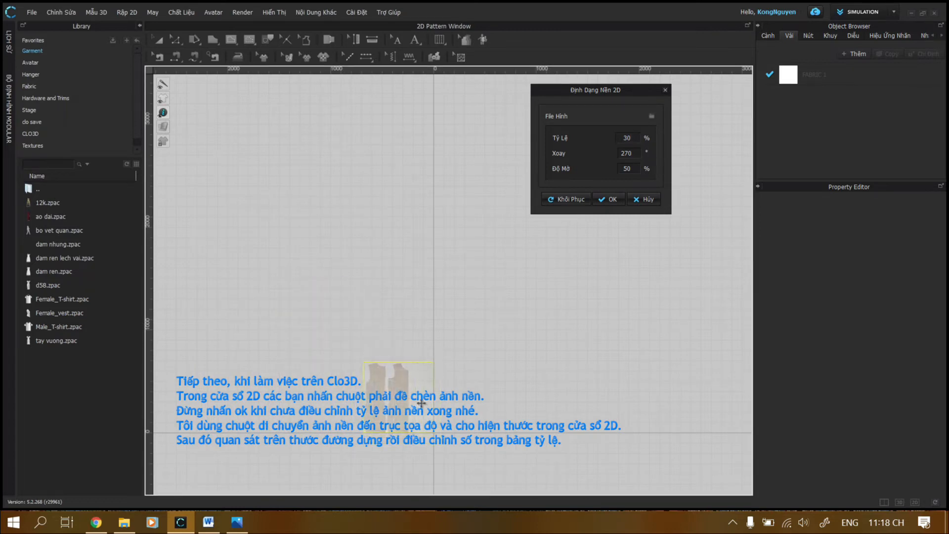
pyautogui.scroll(4, 288, 292)
pyautogui.scroll(-4, 306, 284)
pyautogui.scroll(-5, 347, 365)
pyautogui.scroll(6, 371, 381)
pyautogui.scroll(3, 345, 296)
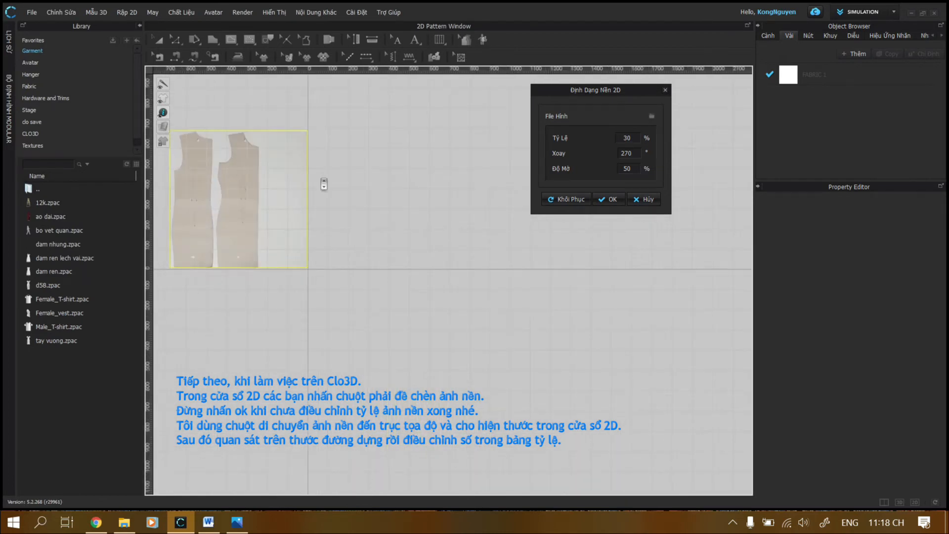
pyautogui.scroll(-3, 324, 184)
pyautogui.scroll(6, 232, 123)
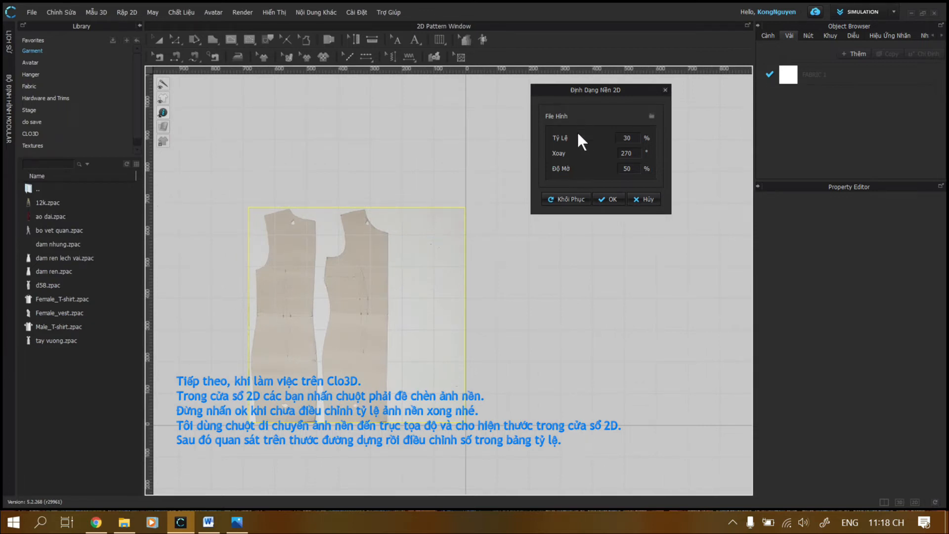
# Scale the background image to 36% and apply it with the front piece's centre edge on the vertical axis and its hem on the horizontal axis
pyautogui.doubleClick(628, 138)
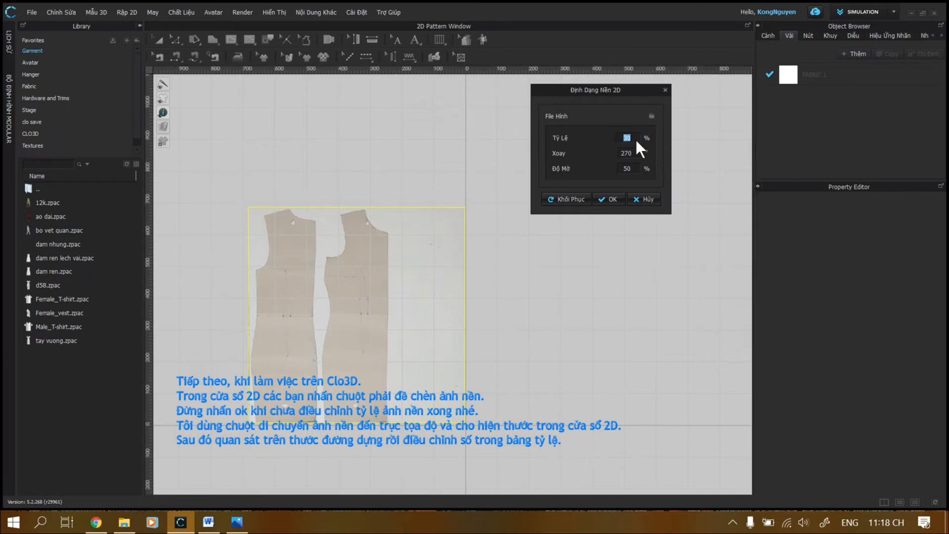
pyautogui.write('36')
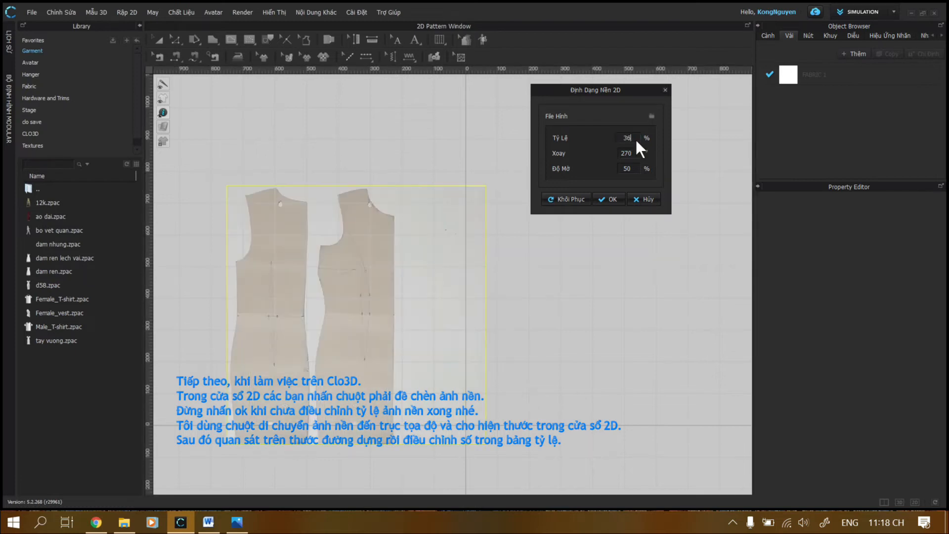
pyautogui.moveTo(436, 228); pyautogui.dragTo(418, 212)
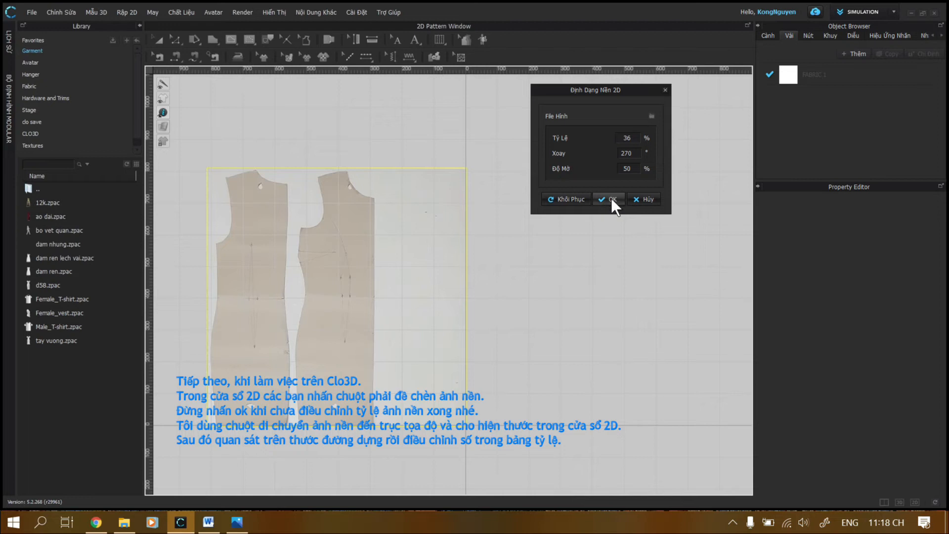
pyautogui.moveTo(377, 273); pyautogui.dragTo(468, 273)
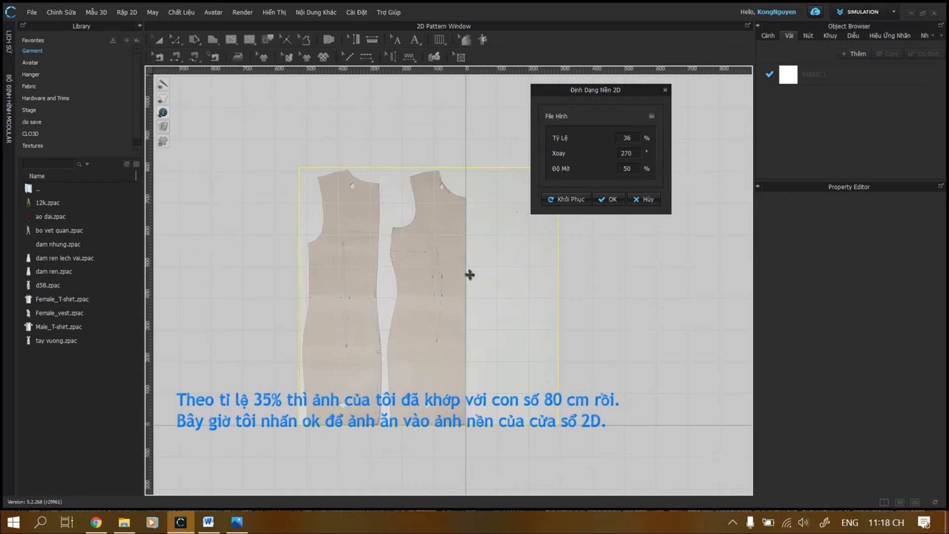
pyautogui.click(612, 199)
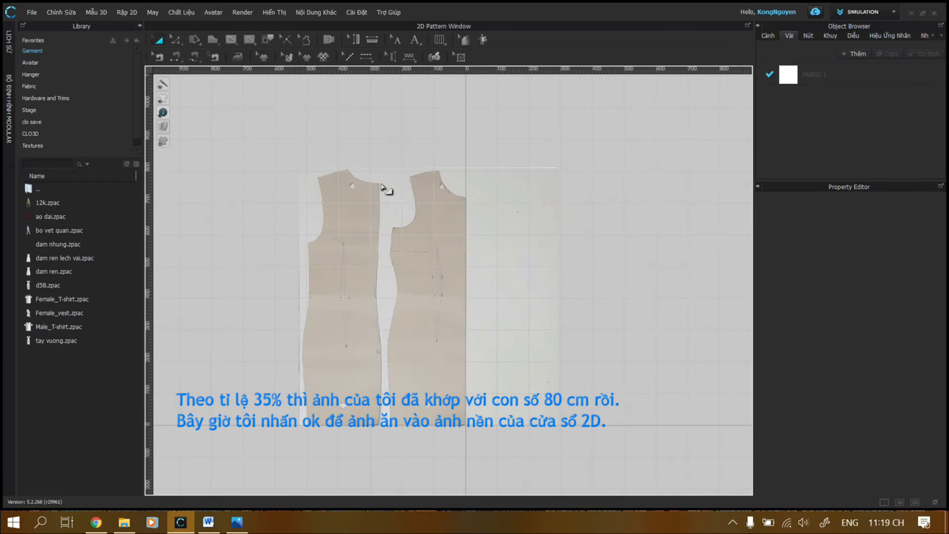
# With the Polygon tool, trace the front piece's hem about 237 mm, then its side about 248 mm to the hip and 167 mm to the waist
pyautogui.scroll(-2, 458, 230)
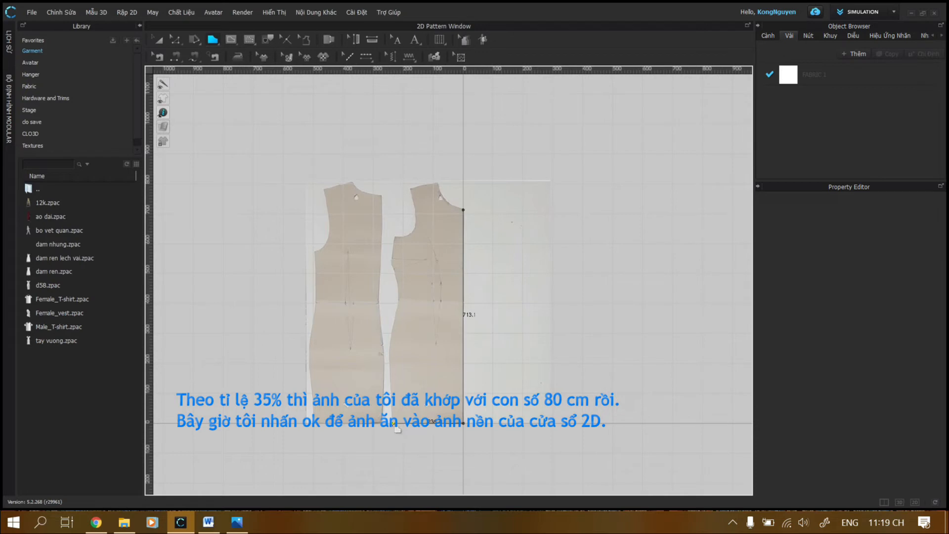
pyautogui.click(393, 423)
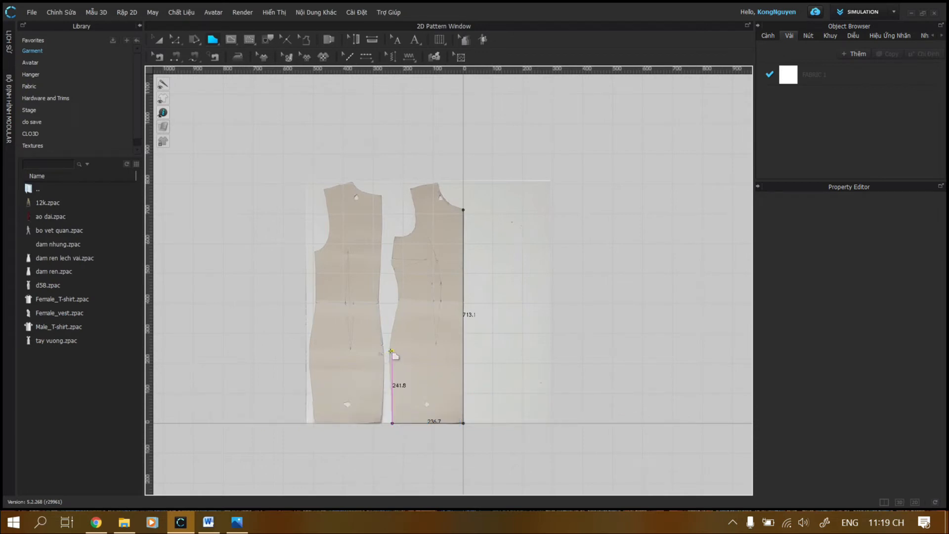
pyautogui.scroll(4, 388, 350)
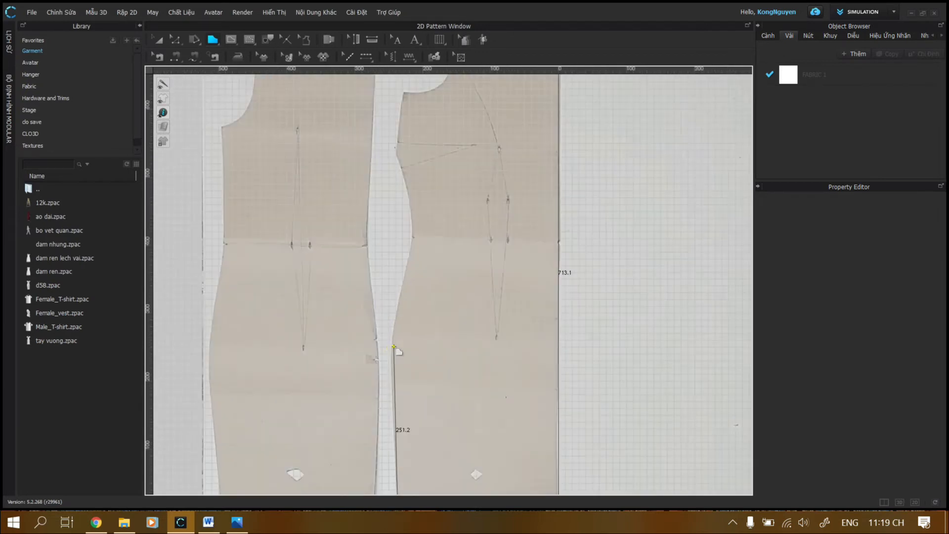
pyautogui.click(391, 349)
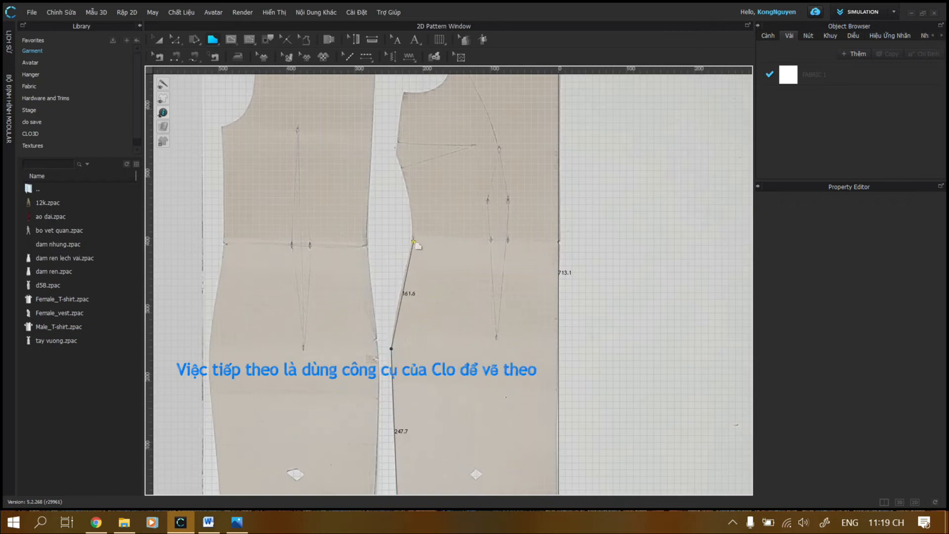
pyautogui.click(414, 238)
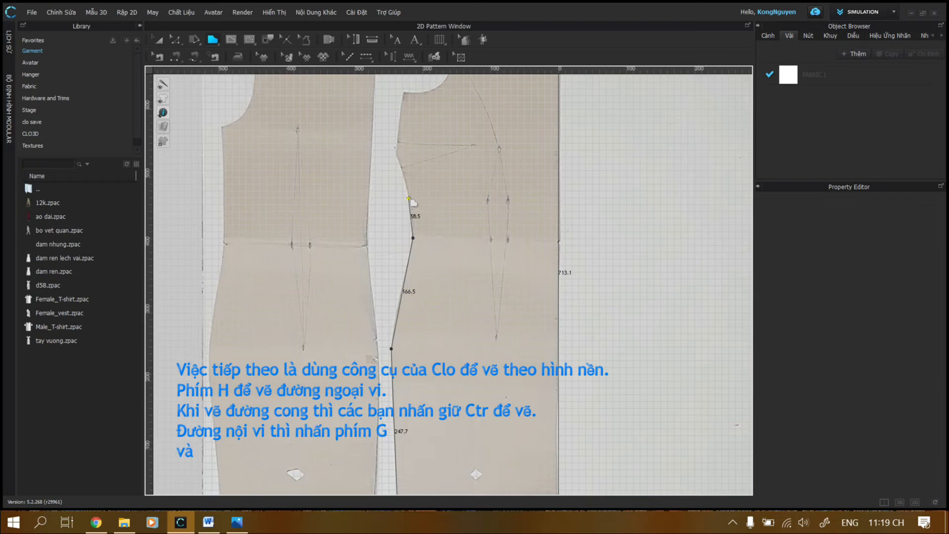
# Continue the outline with a side curve of about 106 mm above the waist and two bust dart legs of about 108 mm
pyautogui.keyDown('ctrl'); pyautogui.click(408, 195); pyautogui.keyUp('ctrl')
pyautogui.click(402, 167)
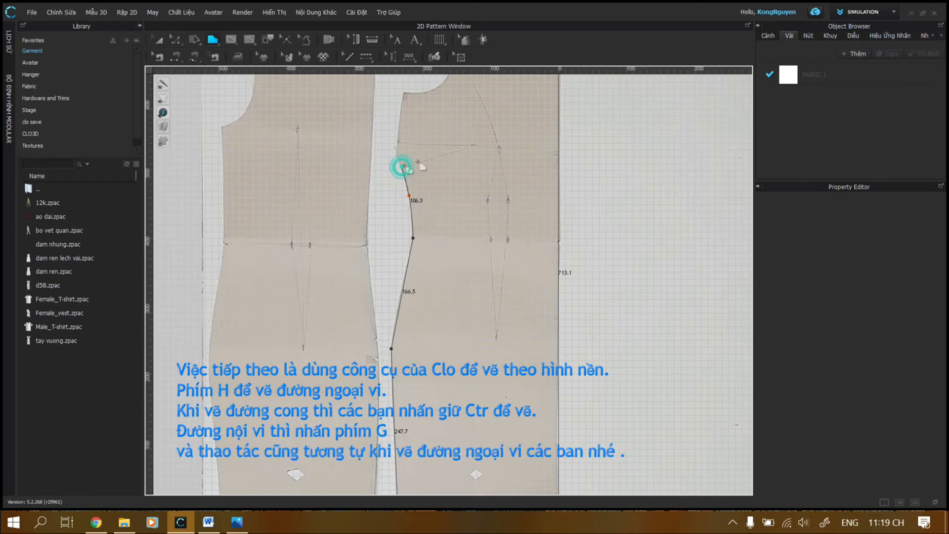
pyautogui.click(472, 146)
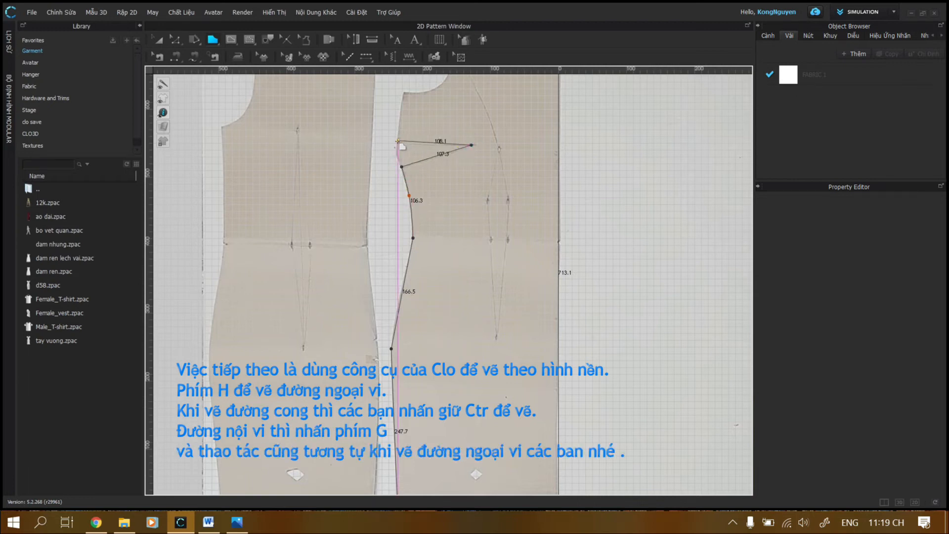
pyautogui.click(398, 144)
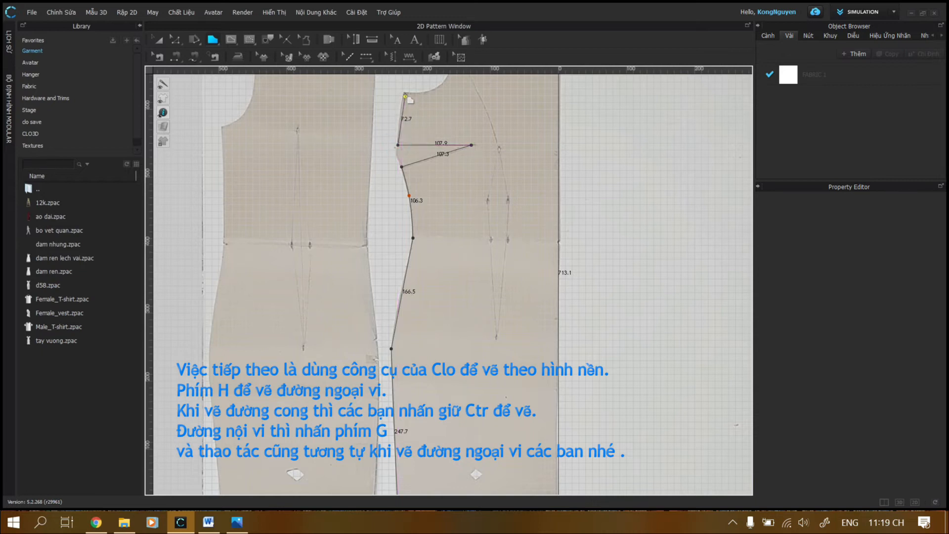
# Continue the front piece's outline with a side line of about 78 mm from the bust dart up to the underarm point
pyautogui.scroll(1, 403, 93)
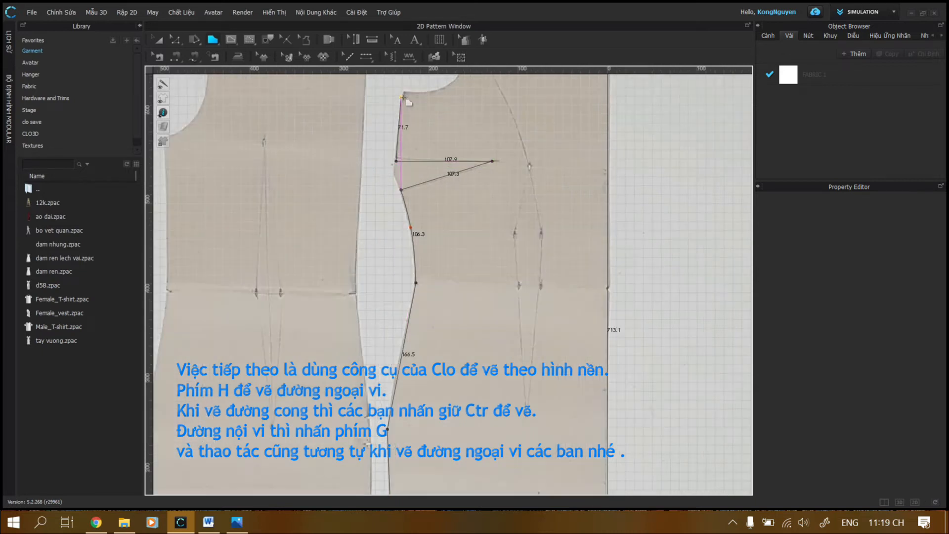
pyautogui.click(405, 93)
pyautogui.scroll(-2, 404, 93)
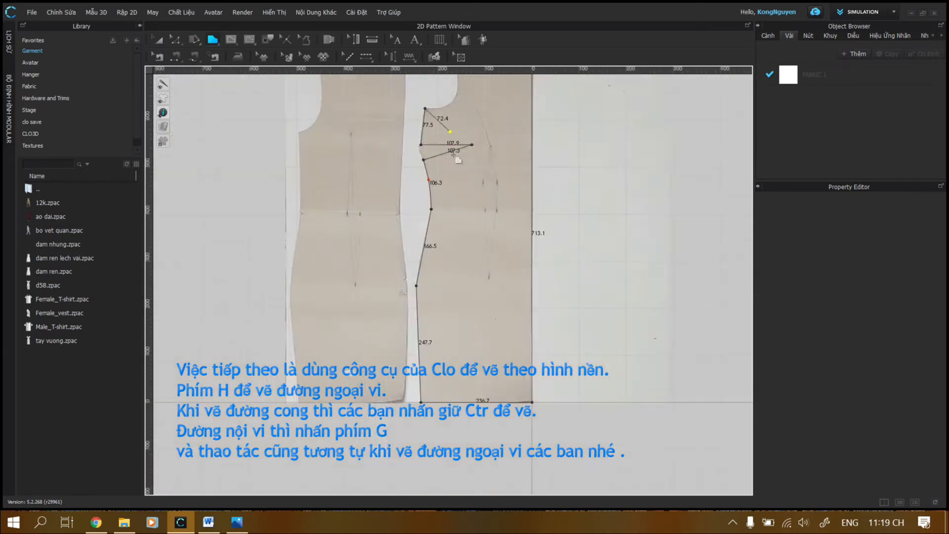
# Trace the armhole with a curve of about 163 mm, extend it straight to the shoulder tip, and begin the curved shoulder seam
pyautogui.scroll(3, 447, 143)
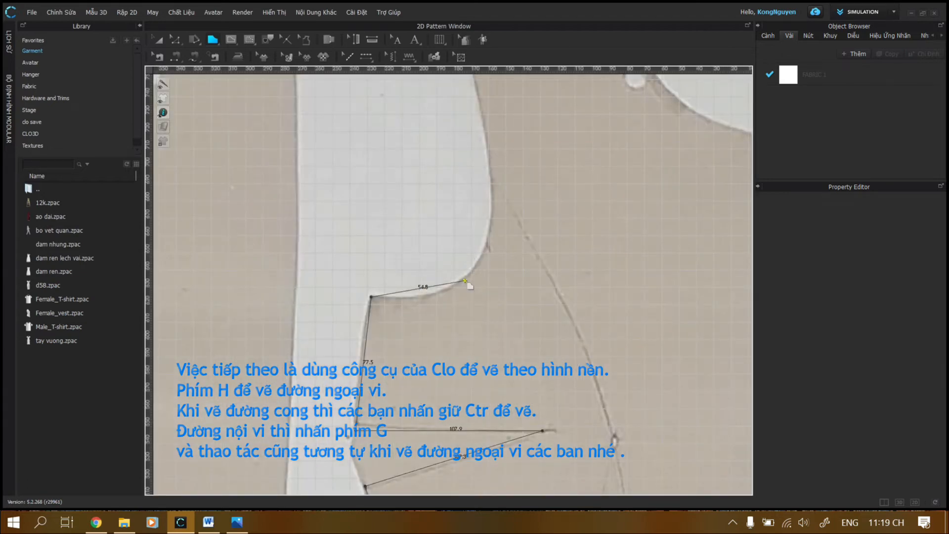
pyautogui.keyDown('ctrl'); pyautogui.click(465, 280); pyautogui.keyUp('ctrl')
pyautogui.keyDown('ctrl'); pyautogui.click(494, 209); pyautogui.keyUp('ctrl')
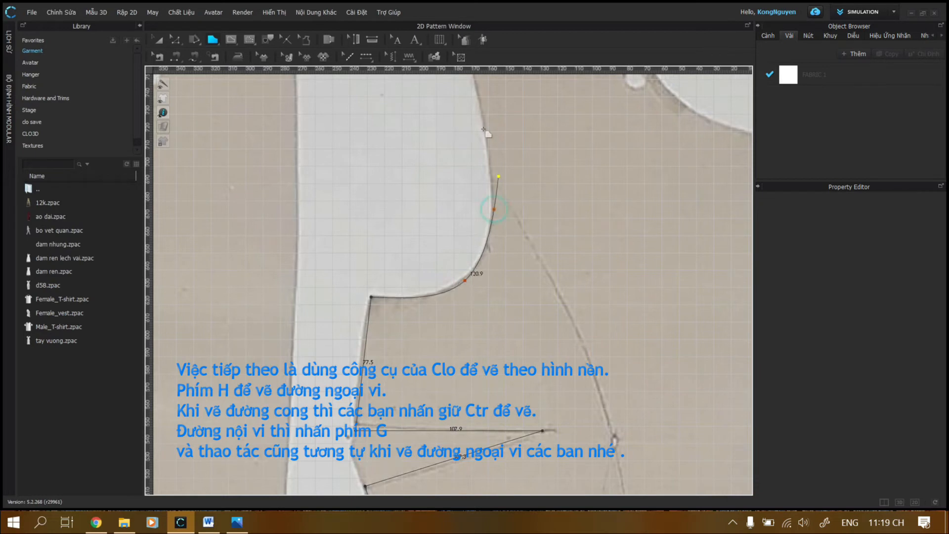
pyautogui.click(479, 109)
pyautogui.scroll(-3, 480, 111)
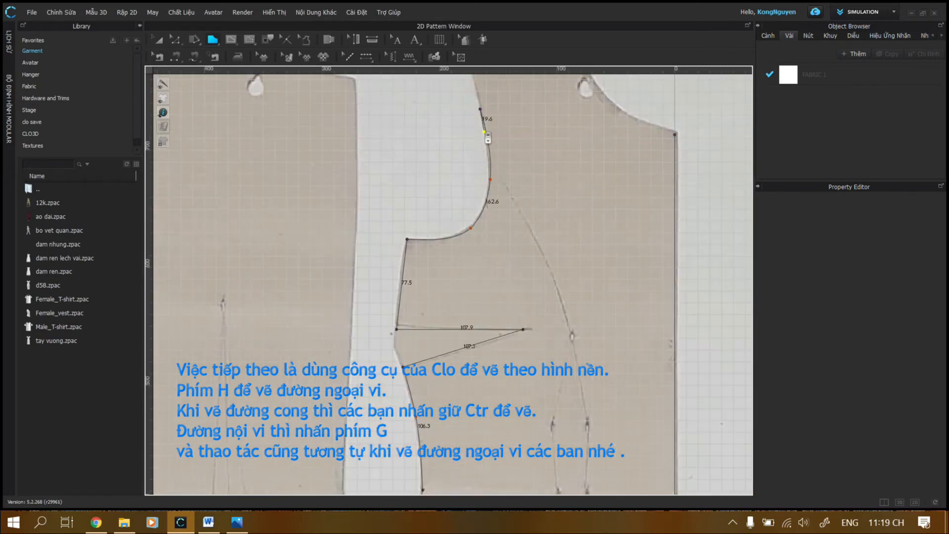
pyautogui.scroll(-3, 488, 133)
pyautogui.scroll(5, 488, 127)
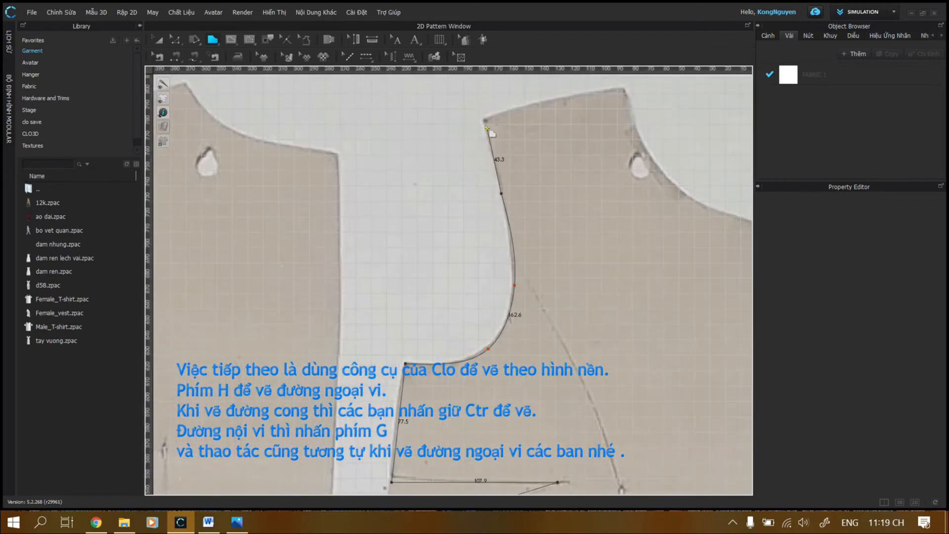
pyautogui.click(485, 120)
pyautogui.keyDown('ctrl'); pyautogui.click(547, 101); pyautogui.keyUp('ctrl')
# Move the neckline's centre-front end point slightly upward towards the photographed corner
pyautogui.scroll(5, 624, 88)
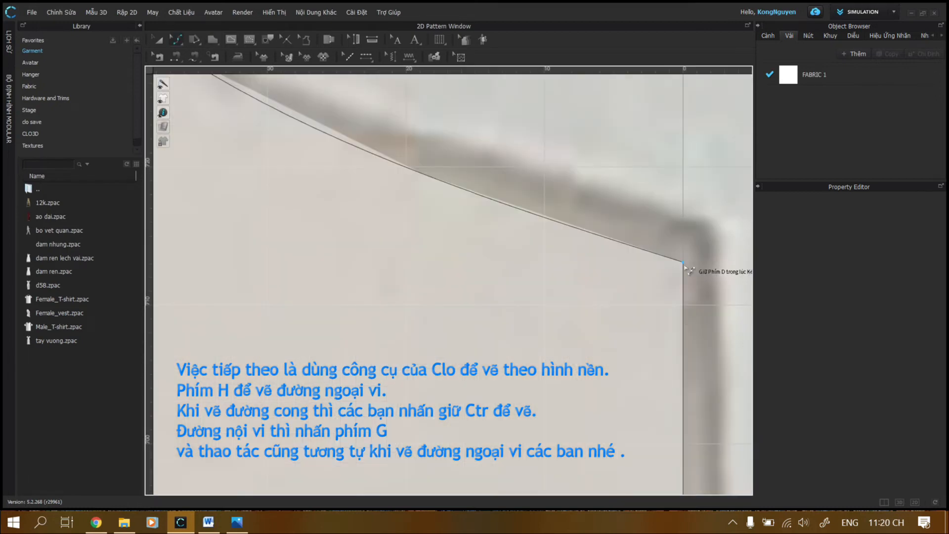
pyautogui.moveTo(682, 262); pyautogui.dragTo(706, 229)
pyautogui.scroll(-12, 601, 222)
# Convert the corner point midway along the neckline into a curve point
pyautogui.scroll(7, 484, 180)
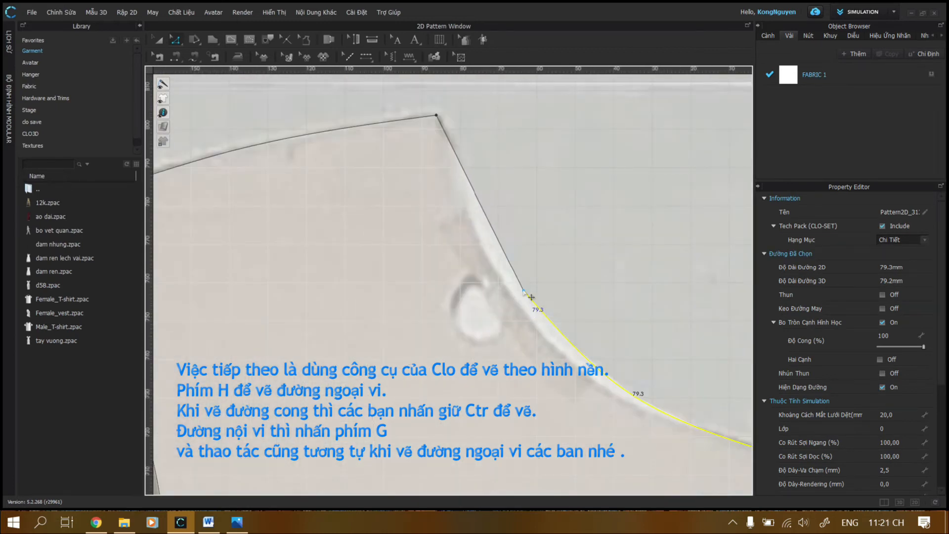
pyautogui.click(516, 299)
pyautogui.rightClick(515, 300)
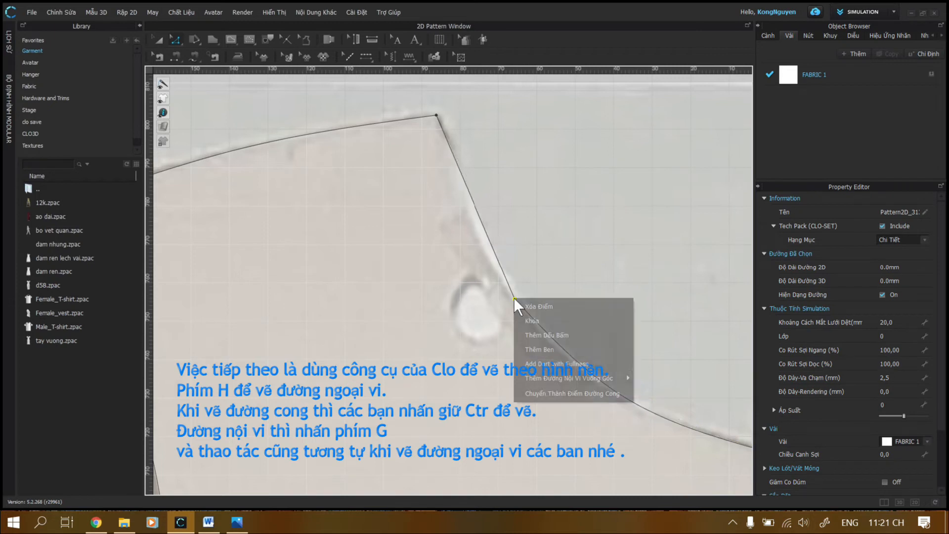
pyautogui.click(544, 386)
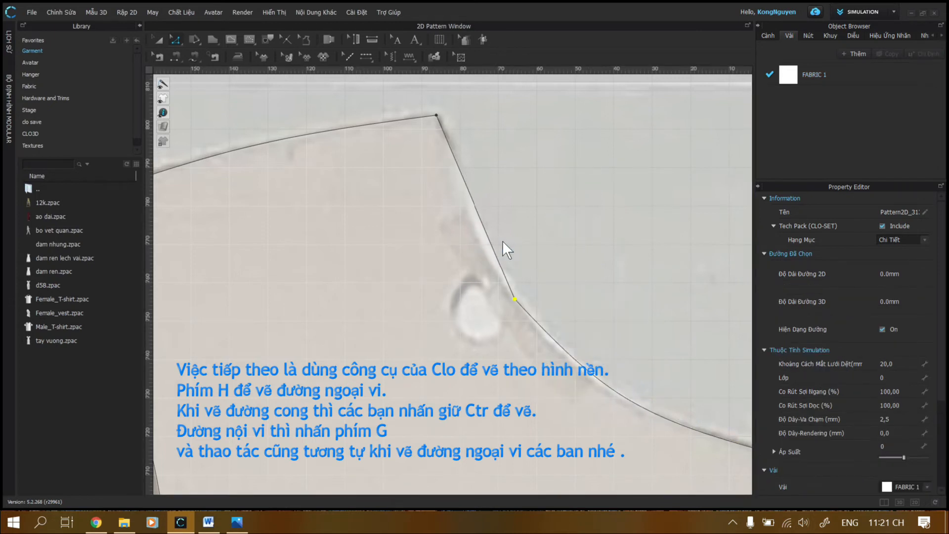
# Convert the corner point on the upper armhole, below the shoulder tip, into a curve point
pyautogui.scroll(-4, 489, 264)
pyautogui.scroll(3, 393, 229)
pyautogui.click(378, 207)
pyautogui.rightClick(378, 207)
pyautogui.click(420, 284)
pyautogui.scroll(-2, 389, 262)
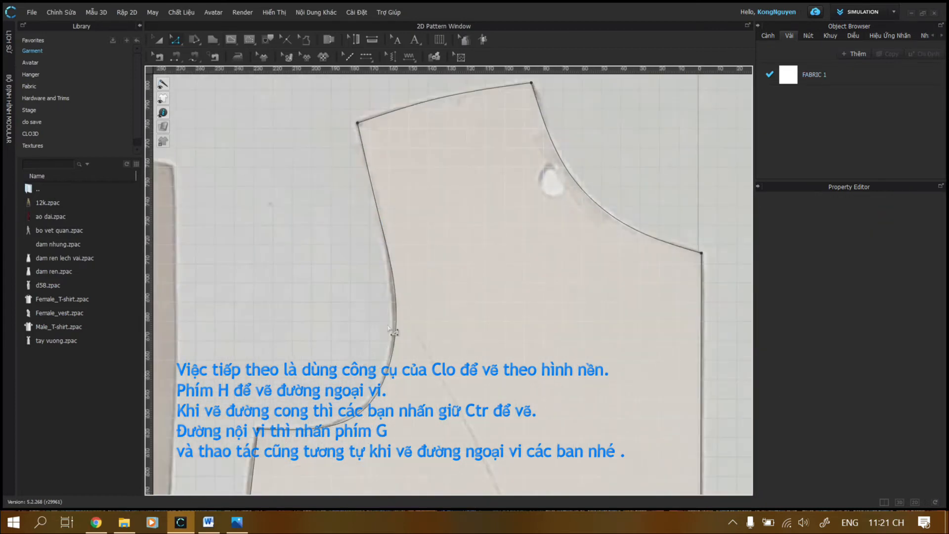
# Use Edit Curve Point to nudge the middle curve point of the armhole onto the photographed edge
pyautogui.scroll(3, 393, 331)
pyautogui.press('v')
pyautogui.click(398, 333)
pyautogui.moveTo(397, 333); pyautogui.dragTo(395, 332)
pyautogui.scroll(-5, 391, 317)
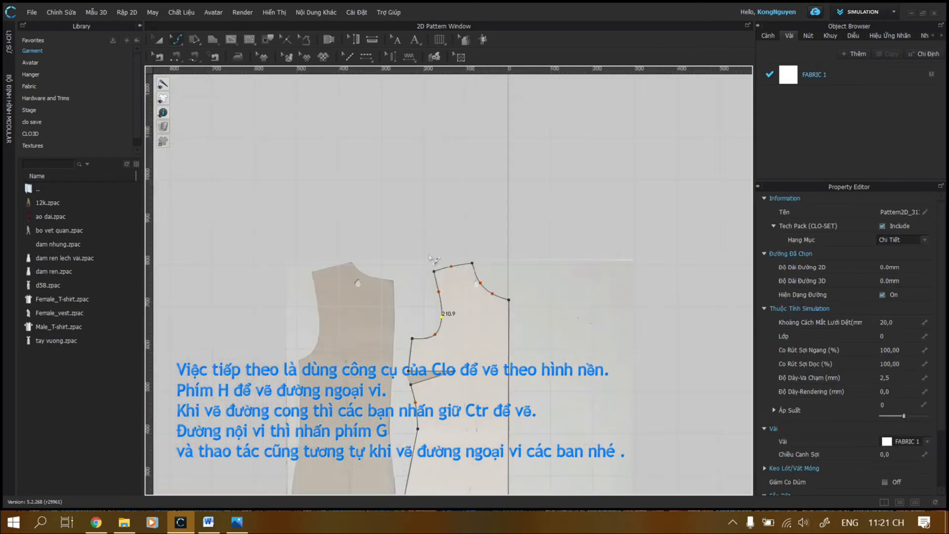
# Add a curve point on the side seam midway between waist and hip and bend the seam slightly to the photographed edge
pyautogui.scroll(6, 415, 396)
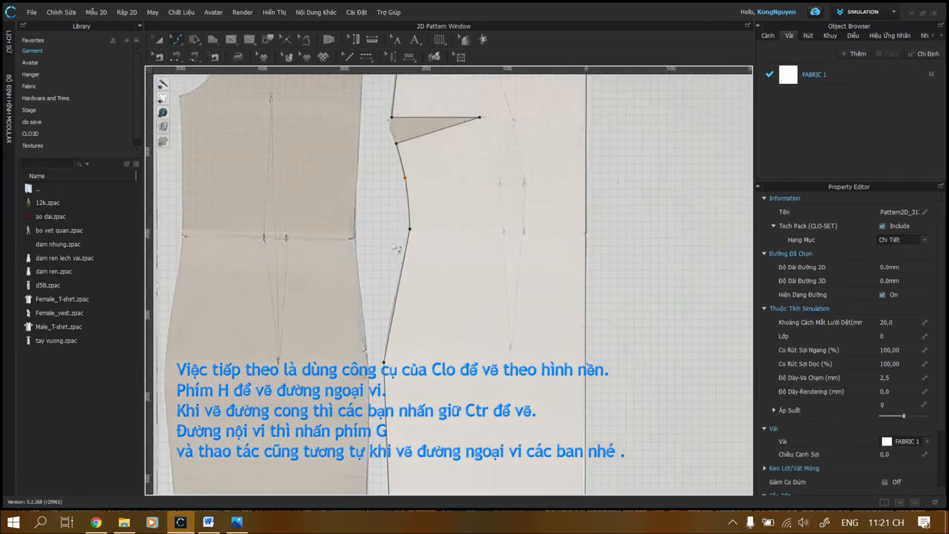
pyautogui.moveTo(398, 292); pyautogui.dragTo(397, 289)
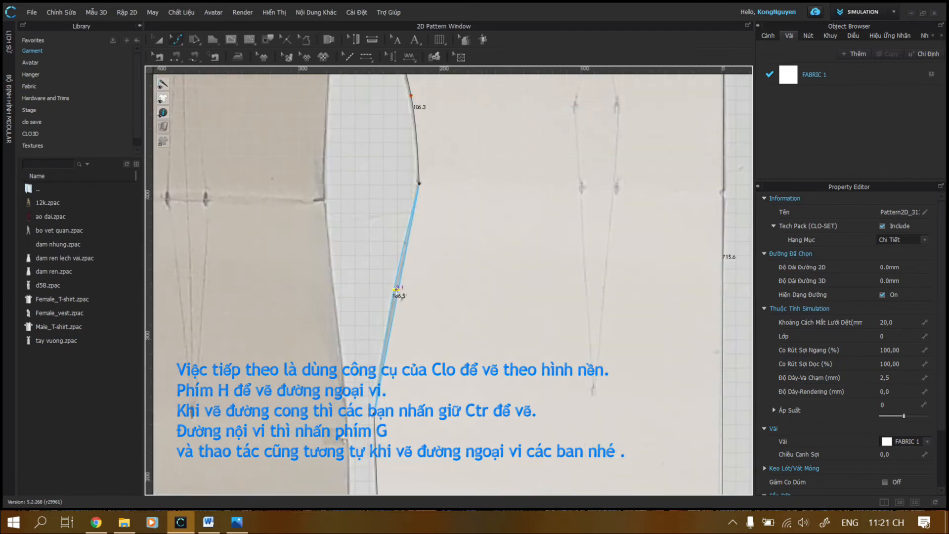
pyautogui.scroll(-6, 410, 312)
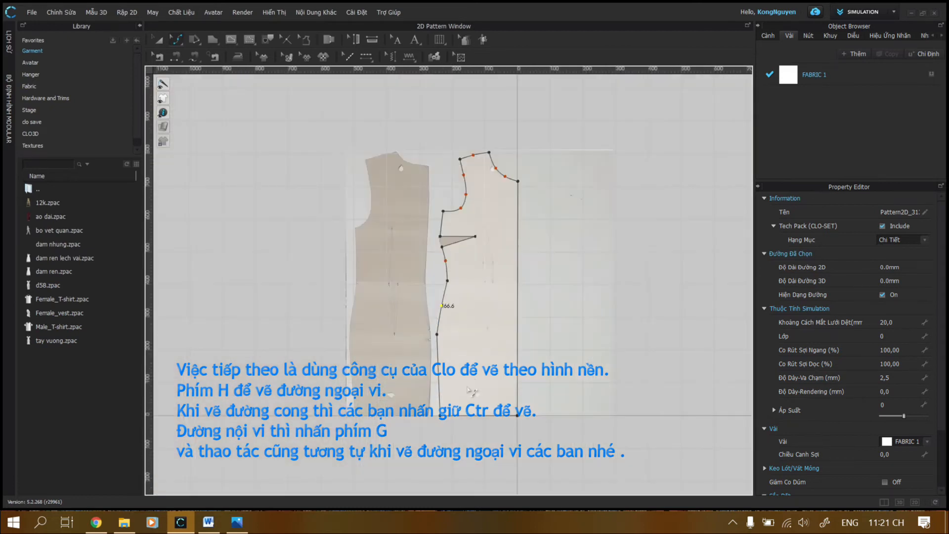
# Move the hem's centre-front corner inward to the photographed corner and adjust the outline to the paper's lower edge
pyautogui.scroll(5, 452, 395)
pyautogui.scroll(4, 652, 464)
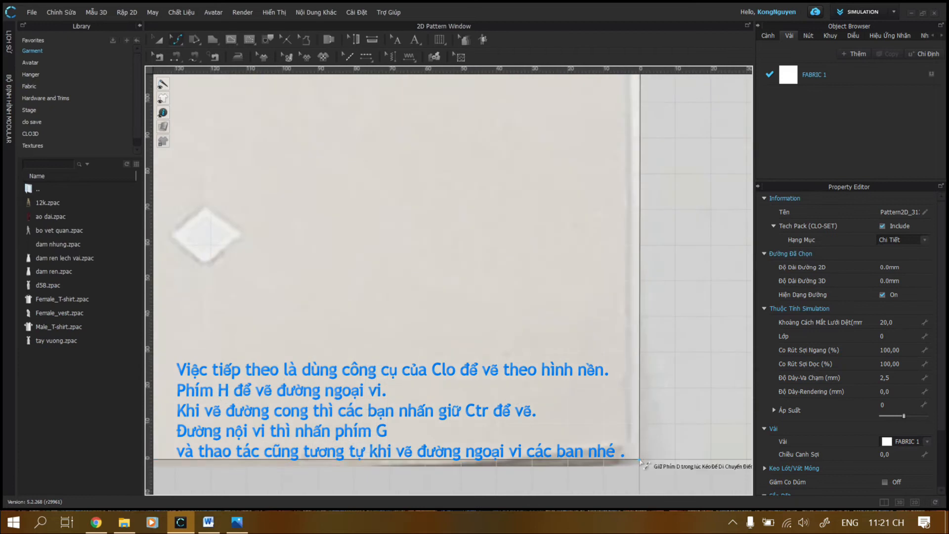
pyautogui.moveTo(640, 459); pyautogui.dragTo(631, 446)
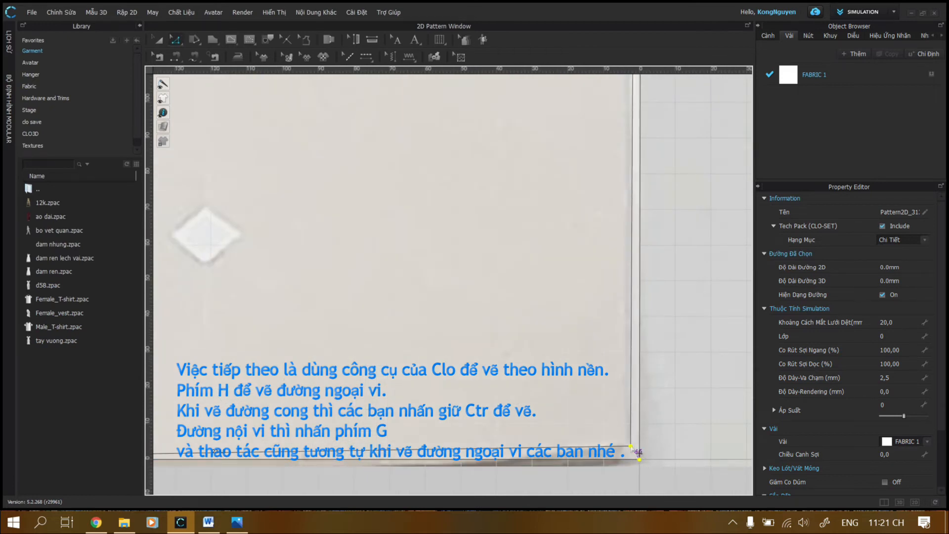
pyautogui.click(629, 446)
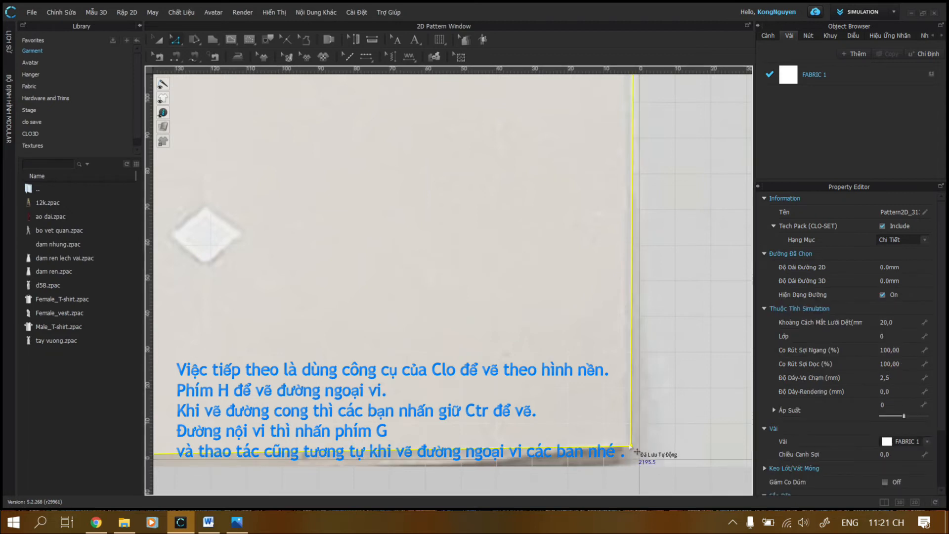
pyautogui.moveTo(630, 457); pyautogui.dragTo(629, 466)
pyautogui.scroll(-10, 634, 451)
pyautogui.scroll(3, 450, 307)
pyautogui.scroll(-1, 575, 425)
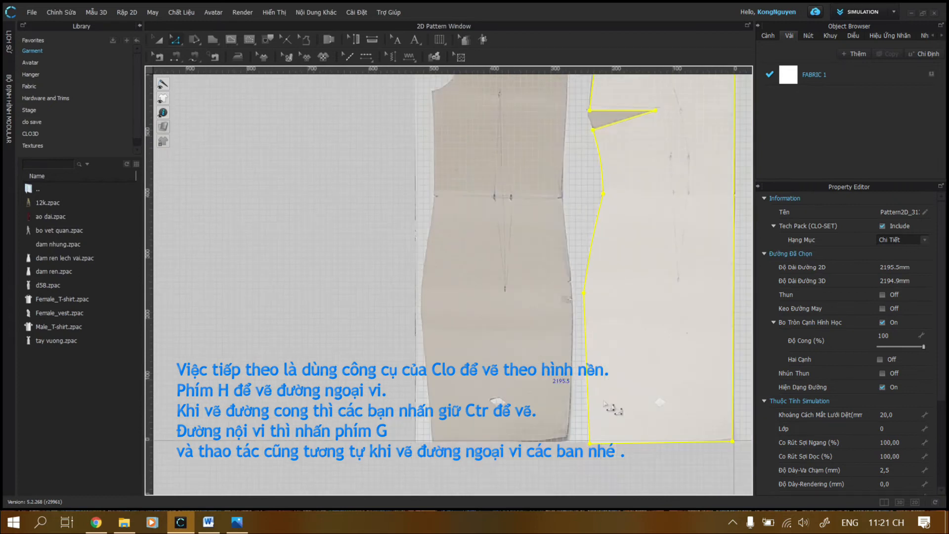
# Convert the hip corner point on the side seam into a curve point
pyautogui.scroll(2, 575, 425)
pyautogui.scroll(2, 582, 429)
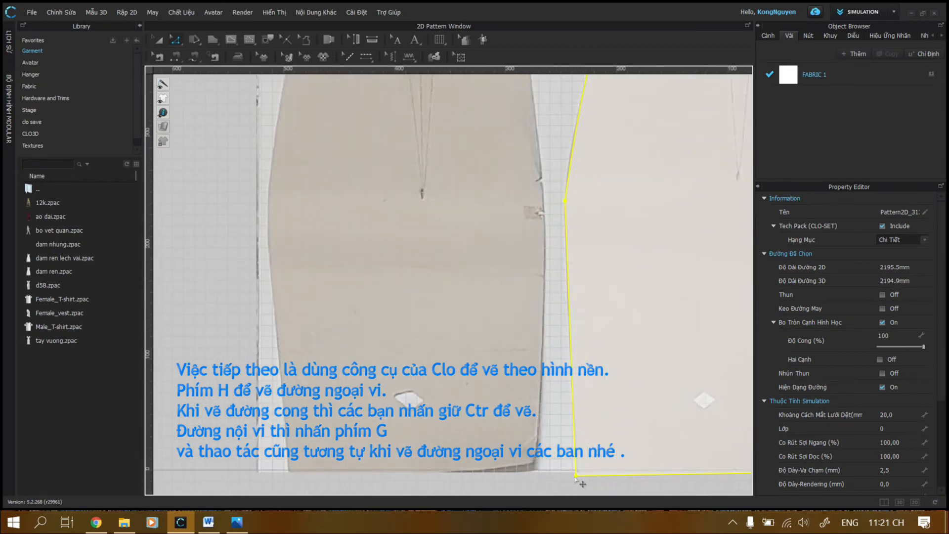
pyautogui.scroll(-5, 525, 214)
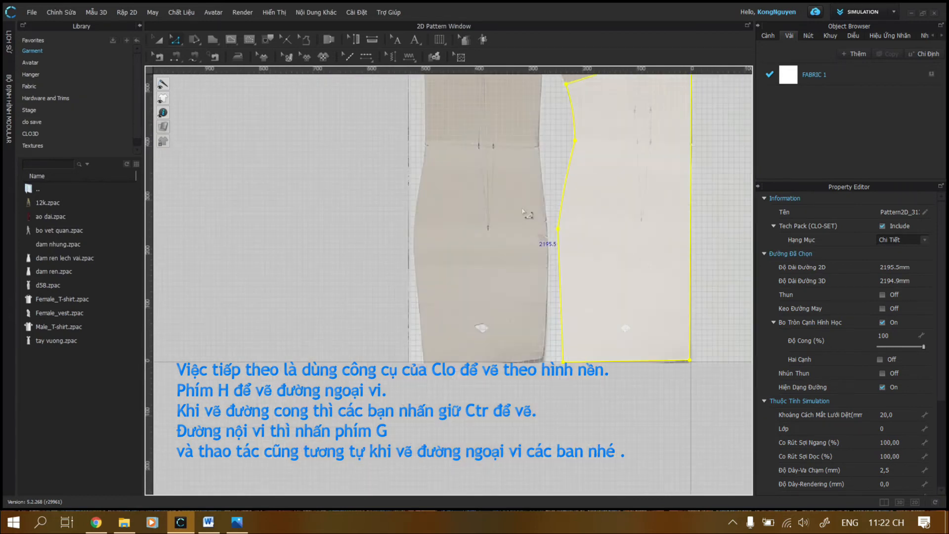
pyautogui.scroll(8, 543, 346)
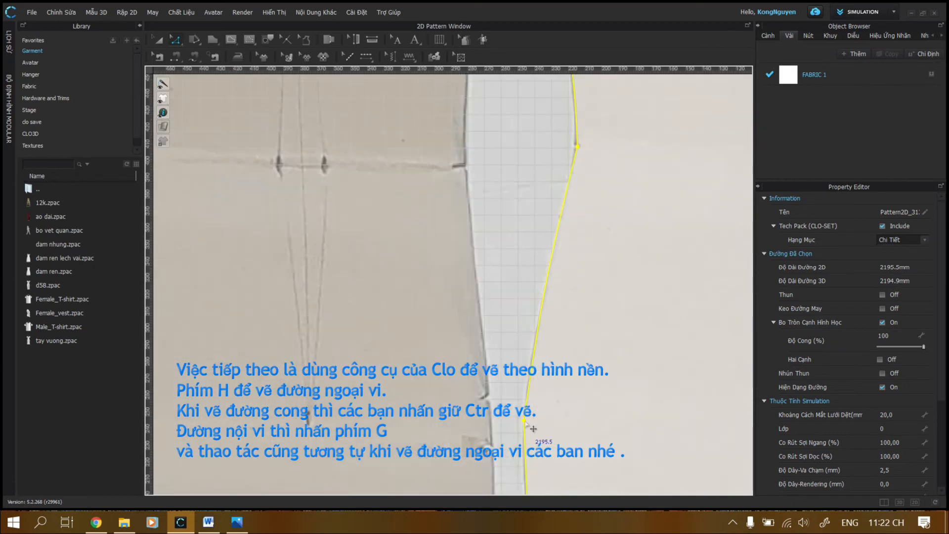
pyautogui.click(525, 420)
pyautogui.rightClick(524, 421)
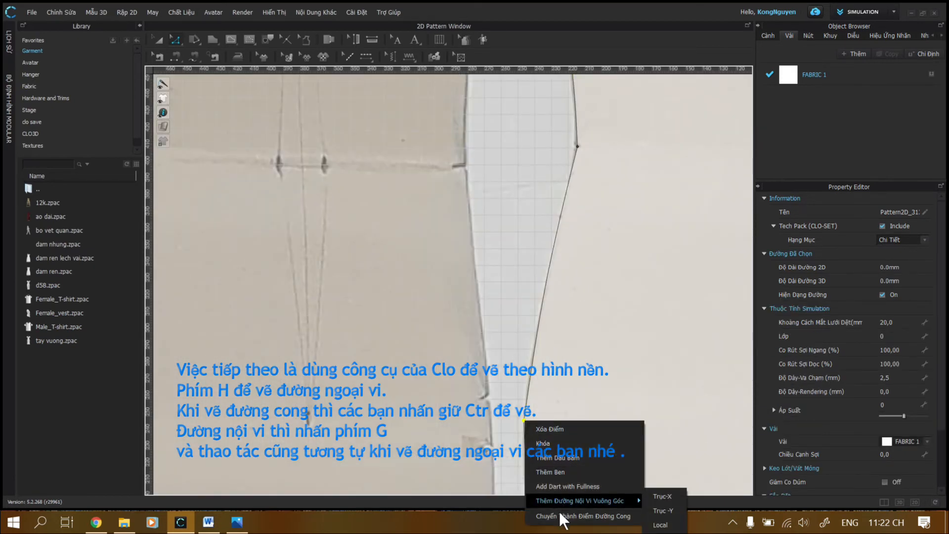
pyautogui.click(559, 514)
pyautogui.scroll(-10, 568, 395)
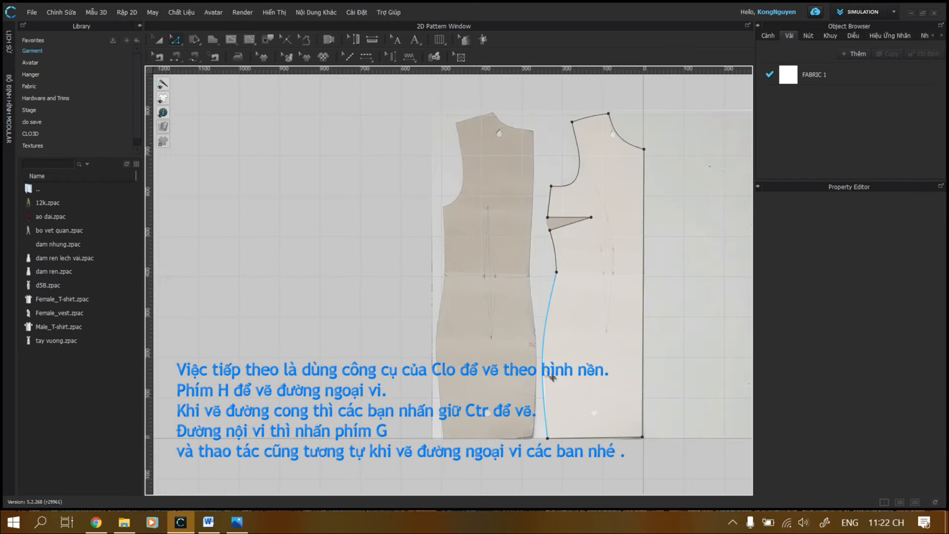
# Add a curve point on the side seam between hip and hem and move it inward about 5 mm onto the photographed edge
pyautogui.scroll(6, 552, 412)
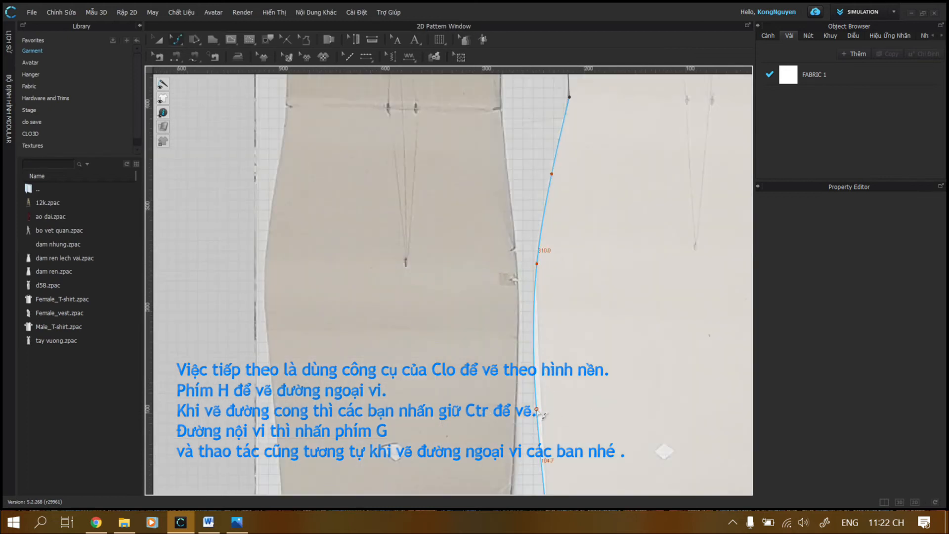
pyautogui.click(542, 408)
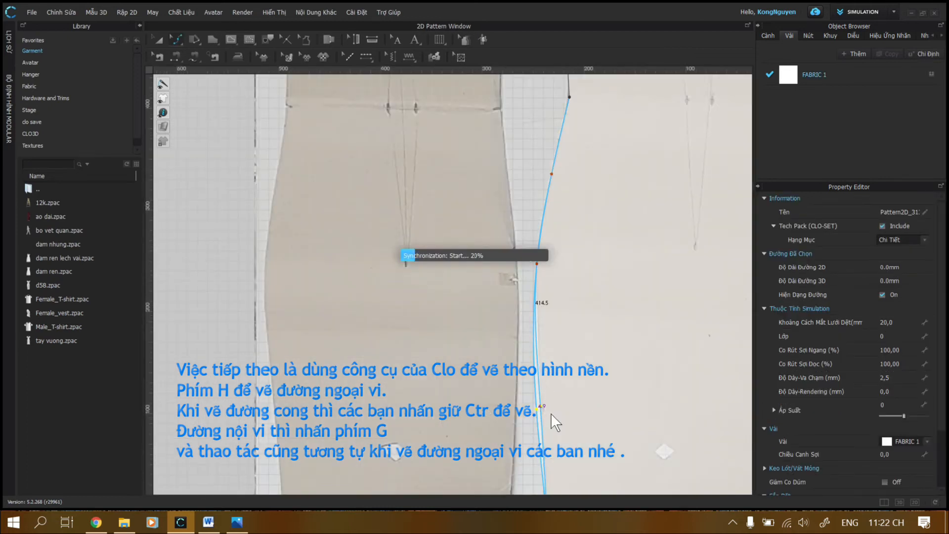
pyautogui.scroll(-5, 572, 376)
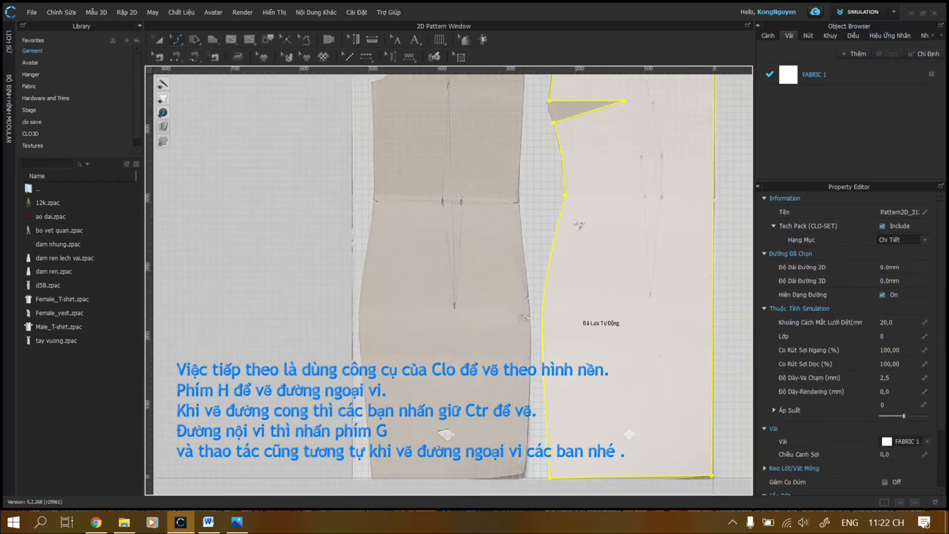
pyautogui.scroll(4, 569, 346)
pyautogui.scroll(-4, 546, 259)
pyautogui.scroll(3, 615, 222)
pyautogui.scroll(-2, 616, 223)
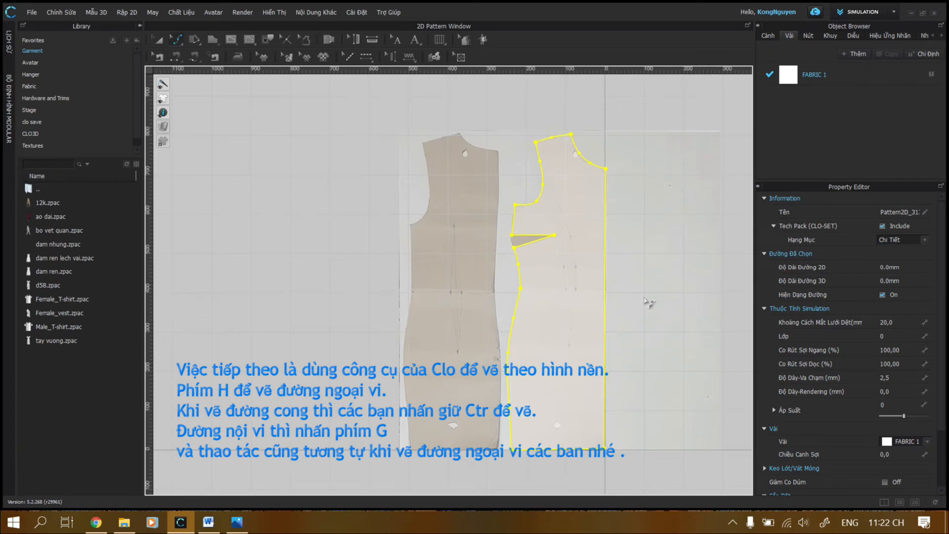
# Start an internal line at the front armhole and trace the photographed curve through the bust point to the waist dart's centre-front-side upper mark
pyautogui.scroll(2, 642, 262)
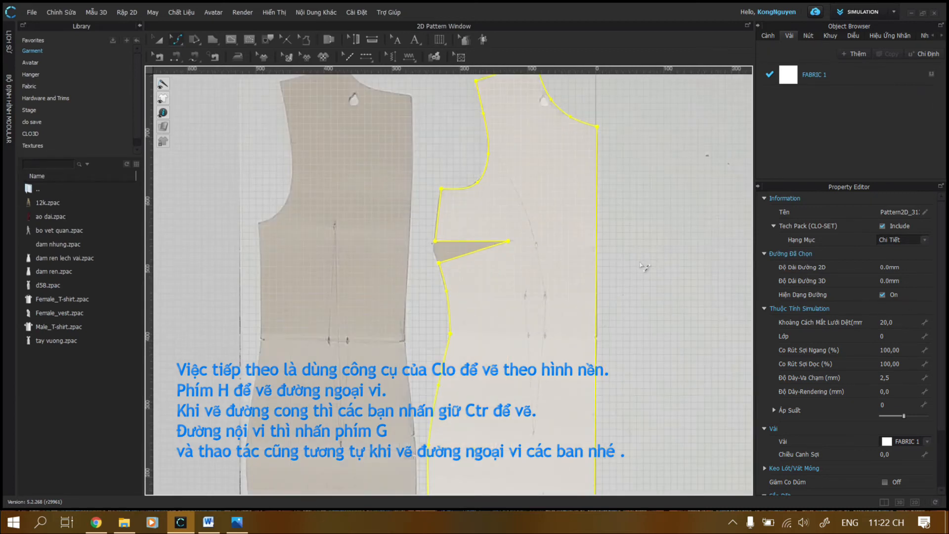
pyautogui.press('h')
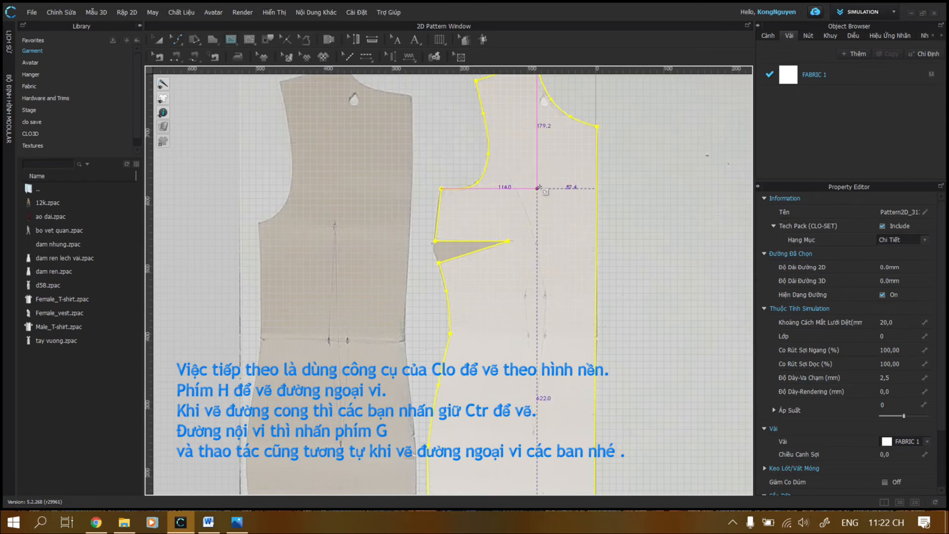
pyautogui.scroll(3, 540, 187)
pyautogui.moveTo(164, 128)
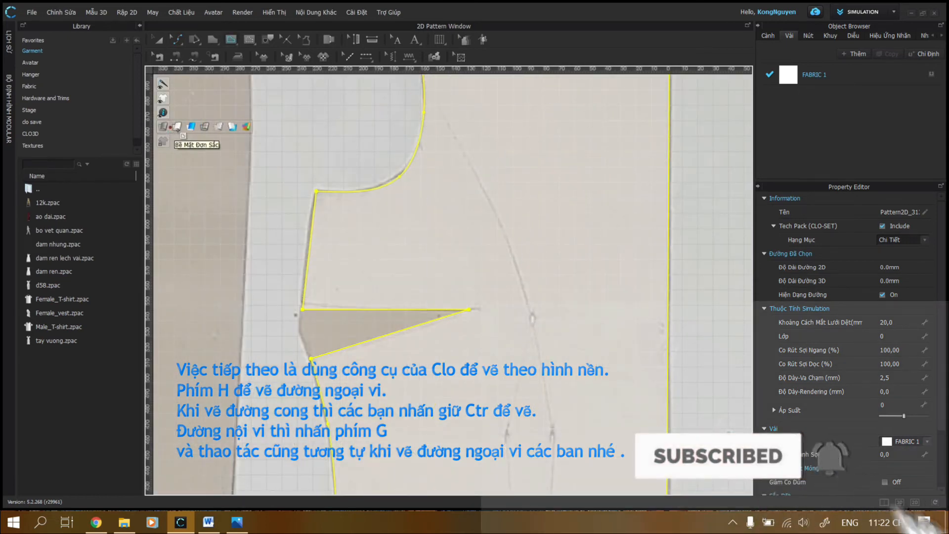
pyautogui.click(191, 126)
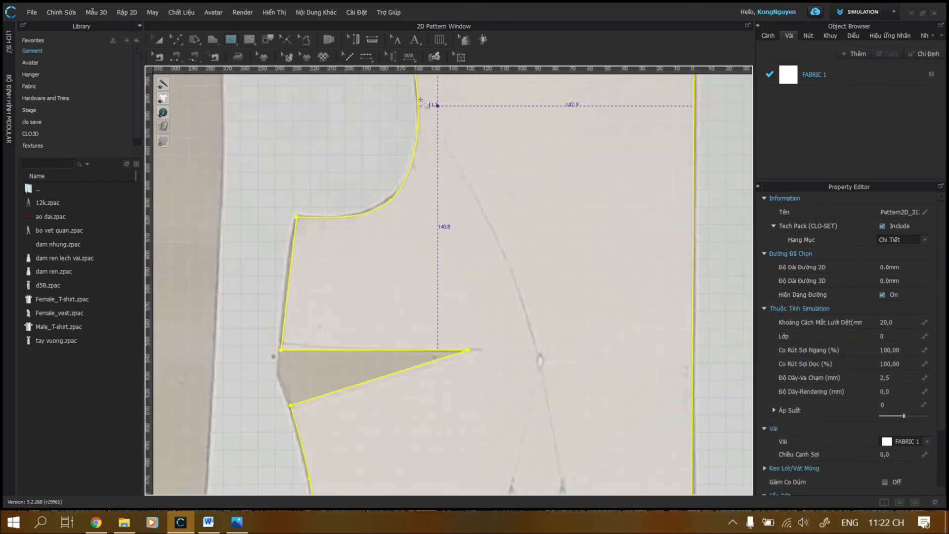
pyautogui.scroll(3, 435, 101)
pyautogui.click(418, 96)
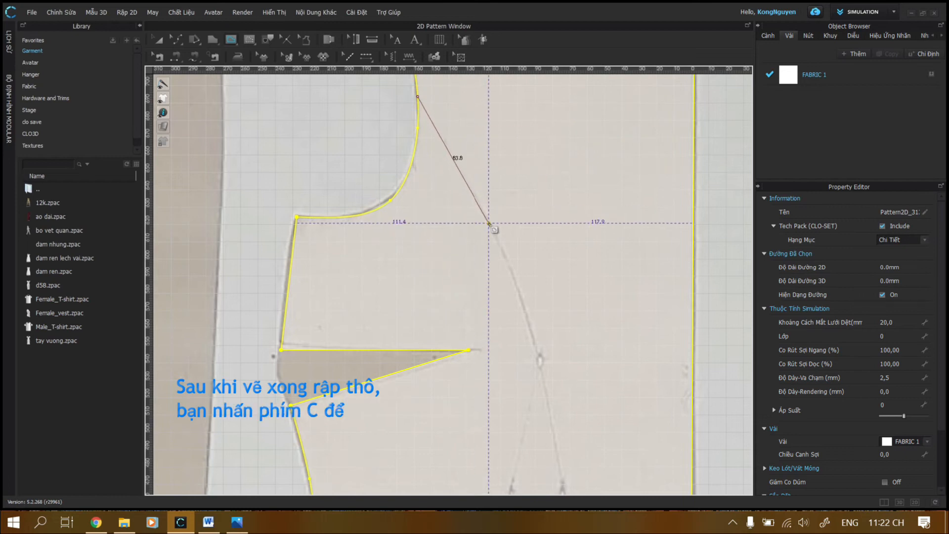
pyautogui.scroll(-3, 538, 357)
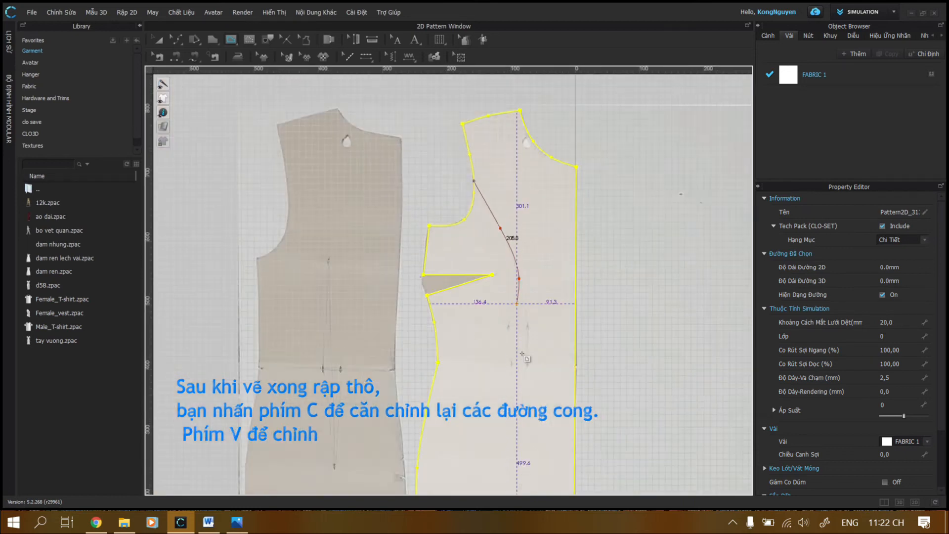
pyautogui.scroll(5, 523, 349)
pyautogui.click(528, 133)
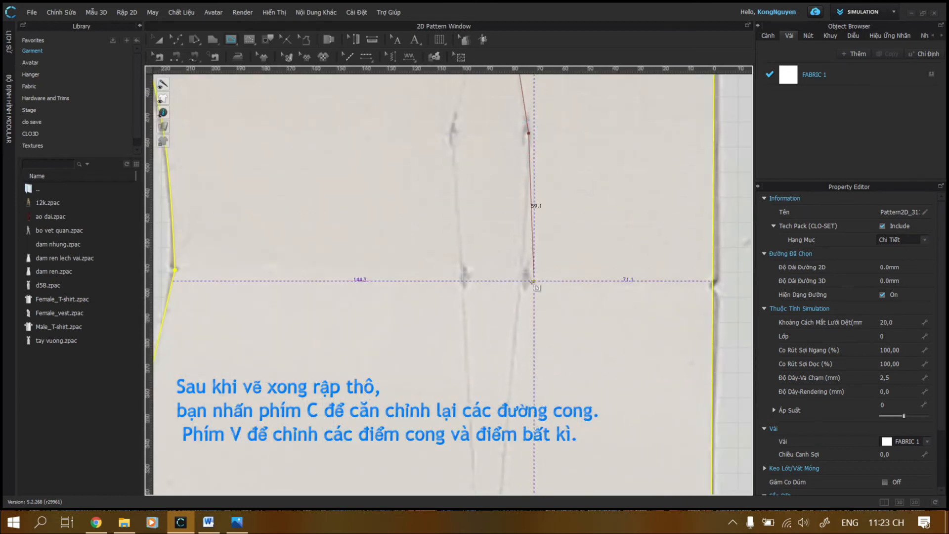
# Extend the internal line through the waist mark and lower dart tip, and up the dart's side-seam edge to its upper mark
pyautogui.scroll(-3, 523, 278)
pyautogui.scroll(2, 519, 277)
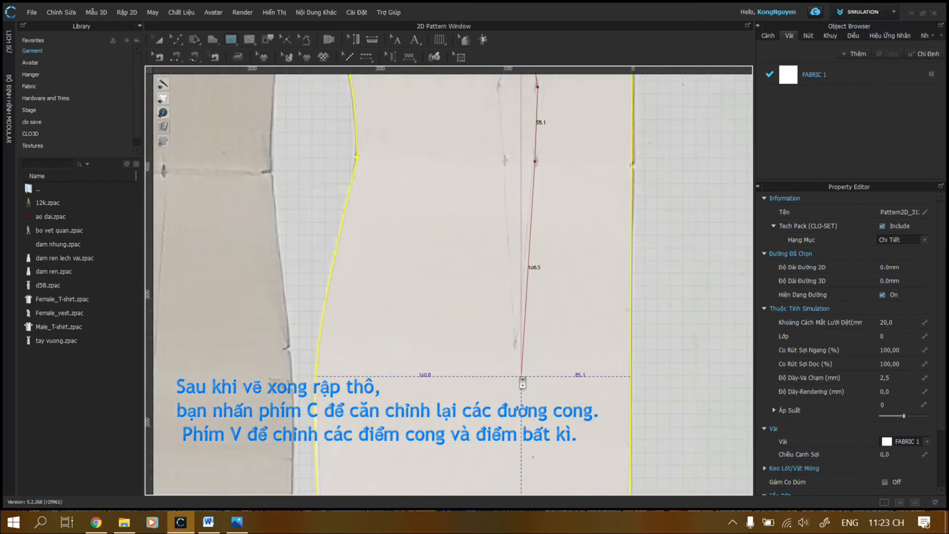
pyautogui.click(517, 345)
pyautogui.click(504, 159)
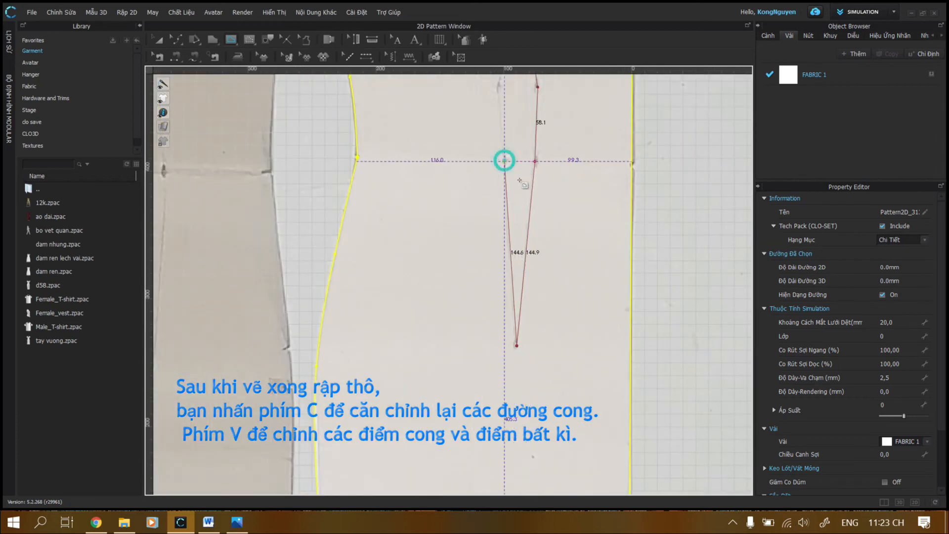
pyautogui.scroll(-2, 507, 151)
pyautogui.scroll(3, 504, 124)
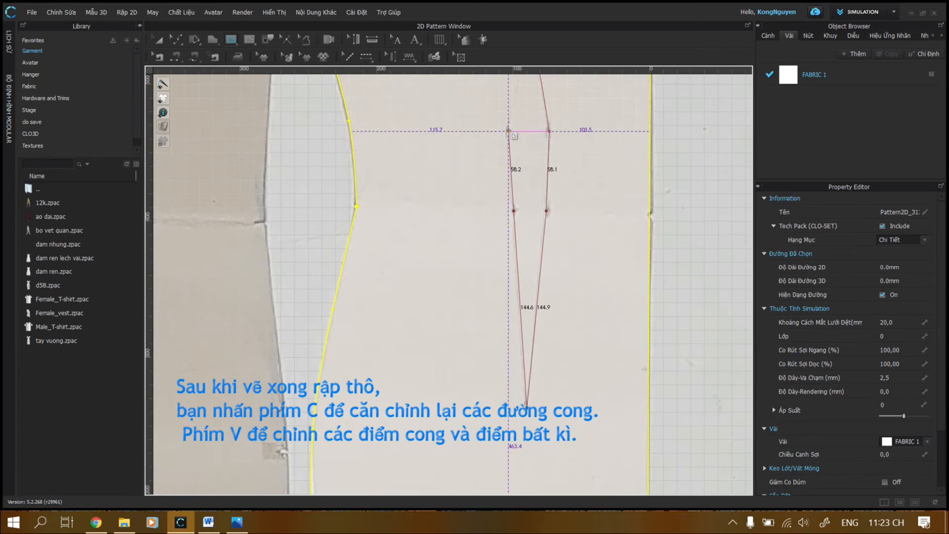
pyautogui.click(509, 132)
# Close the waist dart outline by ending the internal line at the bust point on the armhole curve
pyautogui.scroll(-2, 556, 182)
pyautogui.scroll(-2, 615, 435)
pyautogui.scroll(3, 562, 148)
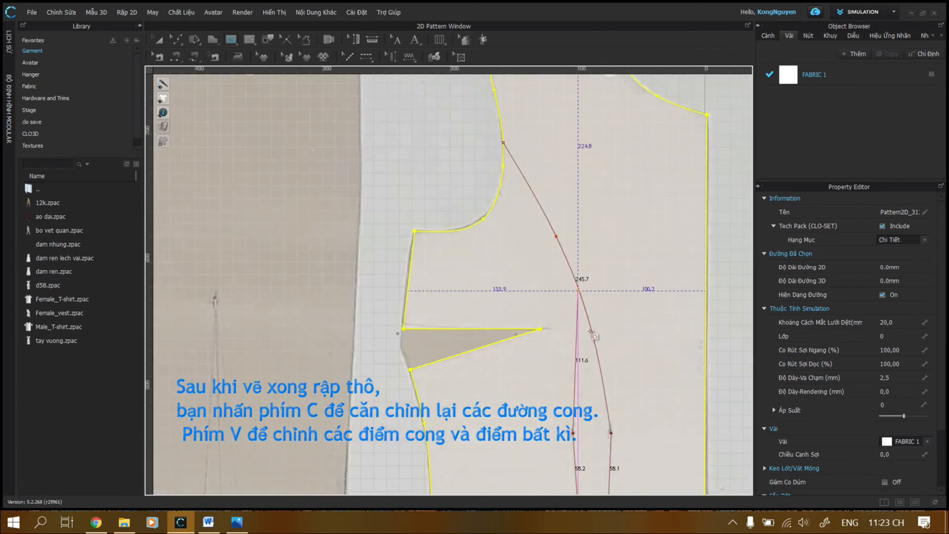
pyautogui.scroll(2, 594, 340)
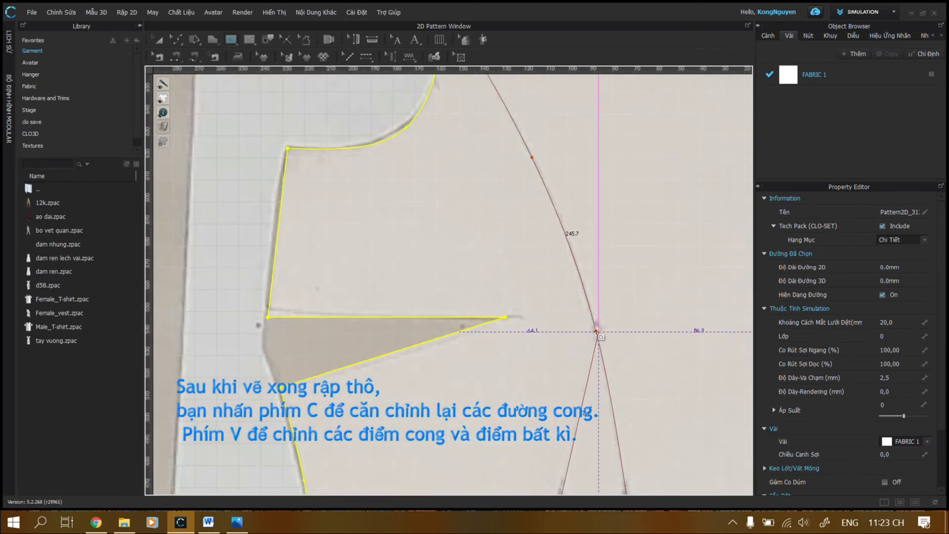
pyautogui.scroll(3, 597, 330)
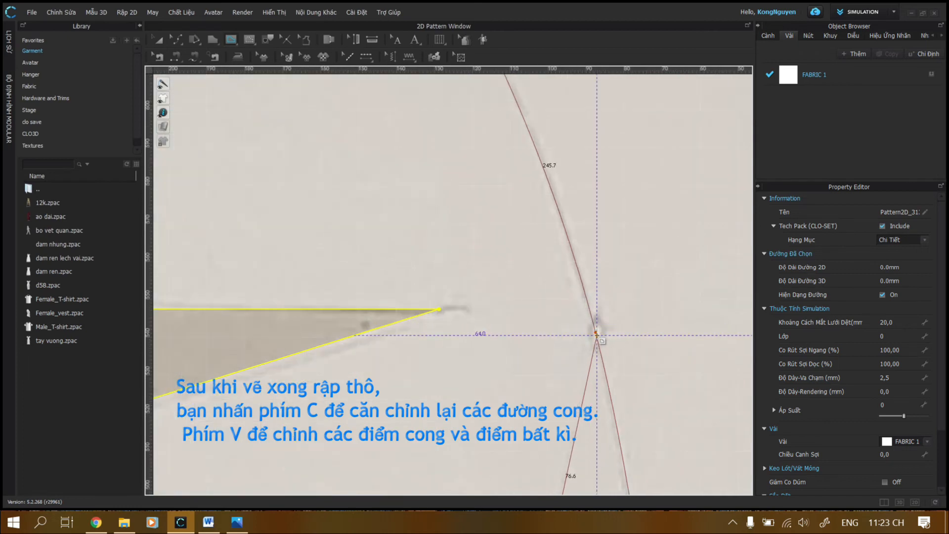
pyautogui.click(596, 331)
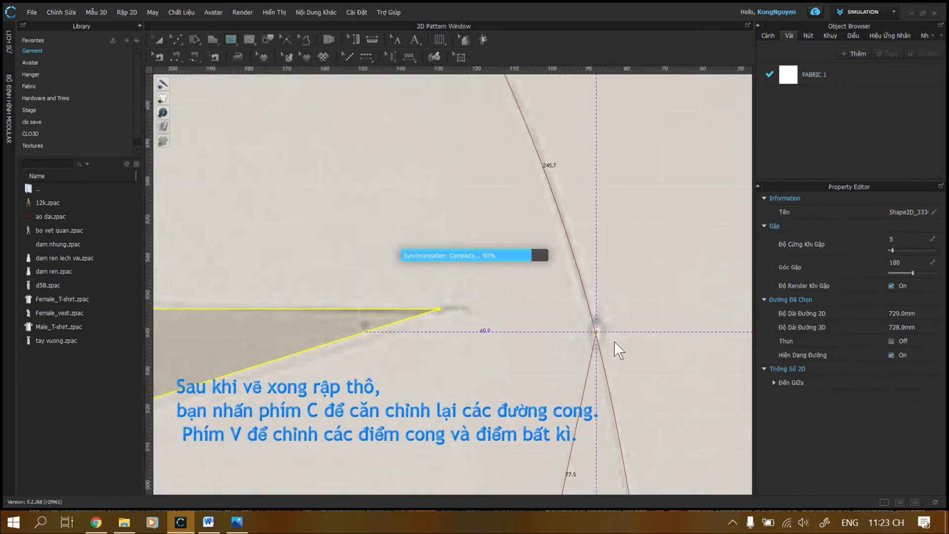
pyautogui.scroll(-6, 521, 326)
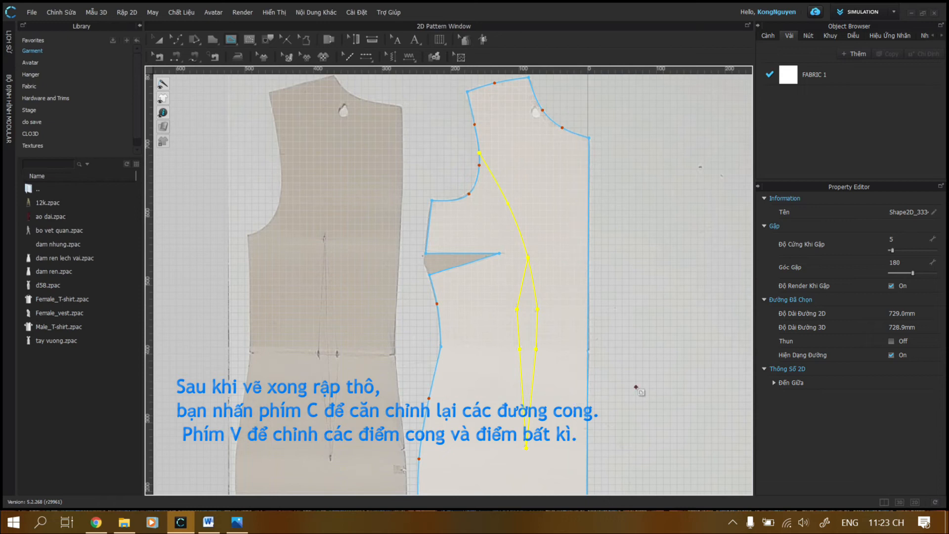
# Deselect the internal line and add the annotation "tt M goc" on the front piece's chest area
pyautogui.press('a')
pyautogui.click(637, 387)
pyautogui.click(416, 41)
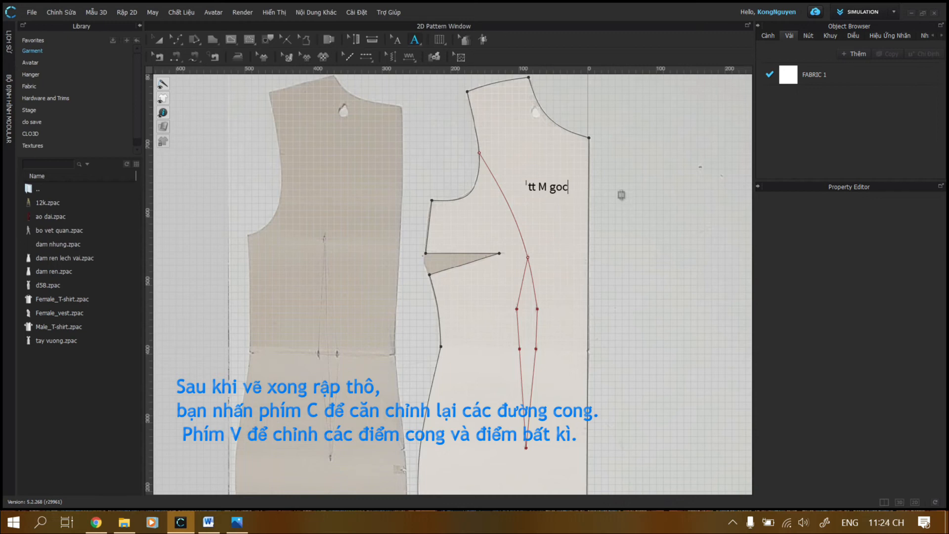
pyautogui.click(399, 42)
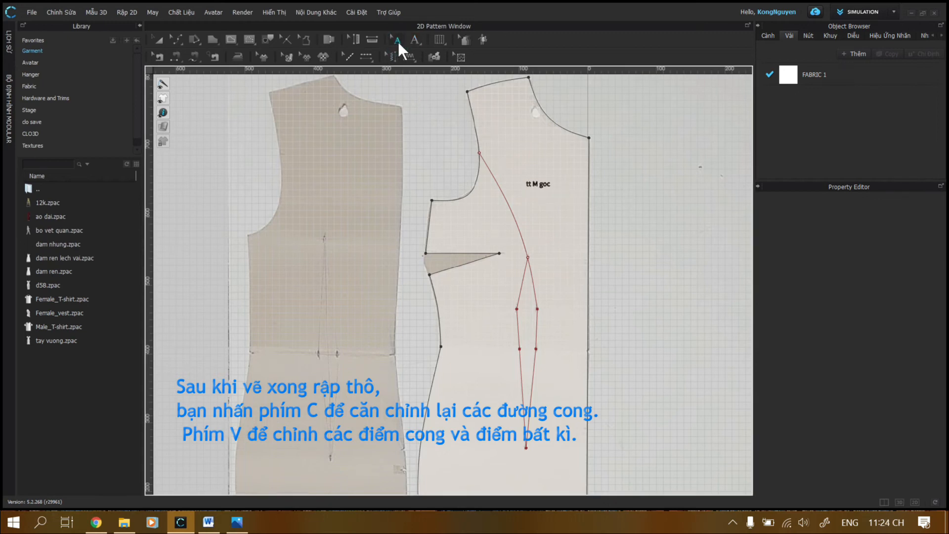
# Move the "tt M goc" annotation downward and closer to the centre-front edge of the front piece
pyautogui.click(539, 184)
pyautogui.scroll(5, 541, 186)
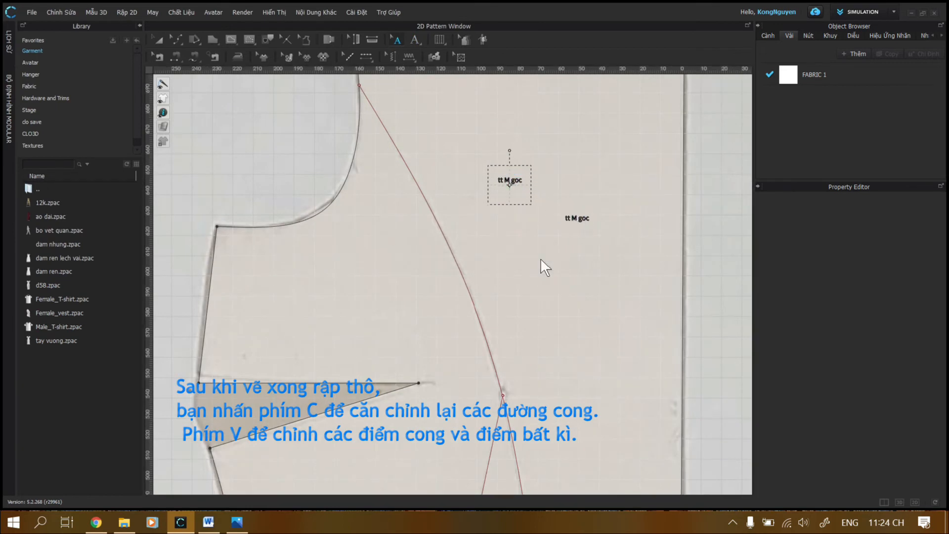
pyautogui.scroll(-5, 540, 258)
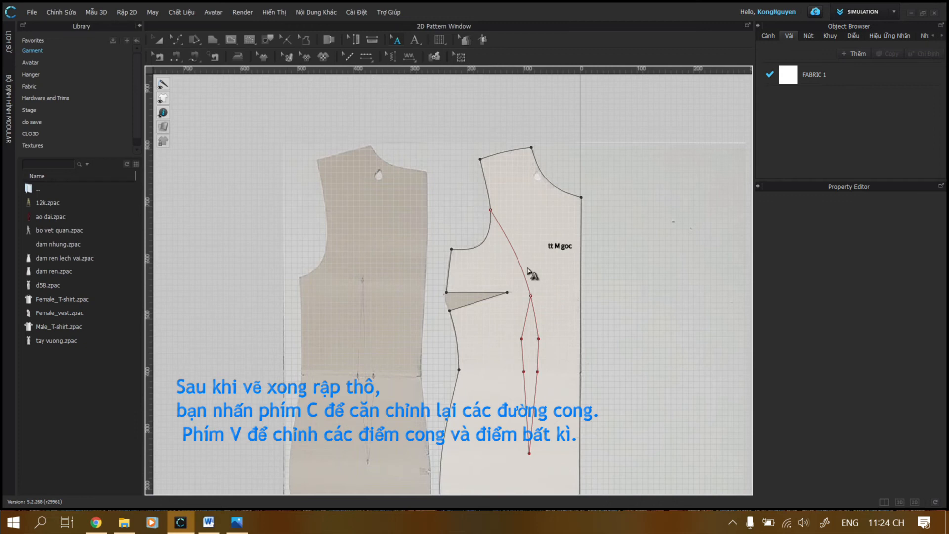
pyautogui.scroll(-3, 528, 270)
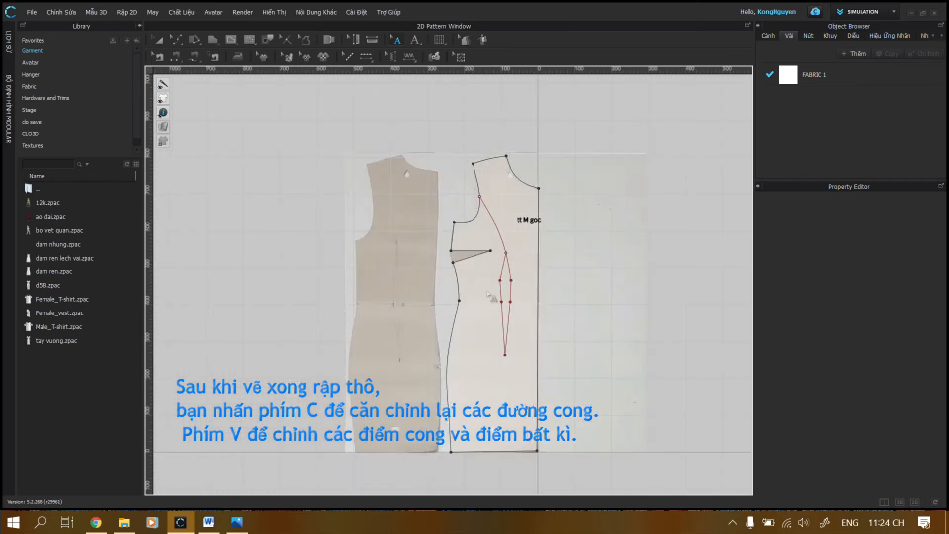
# Select the armhole curve and waist dart segments with the Trace tool, cut out the dart, and delete the cut-out shape
pyautogui.press('j')
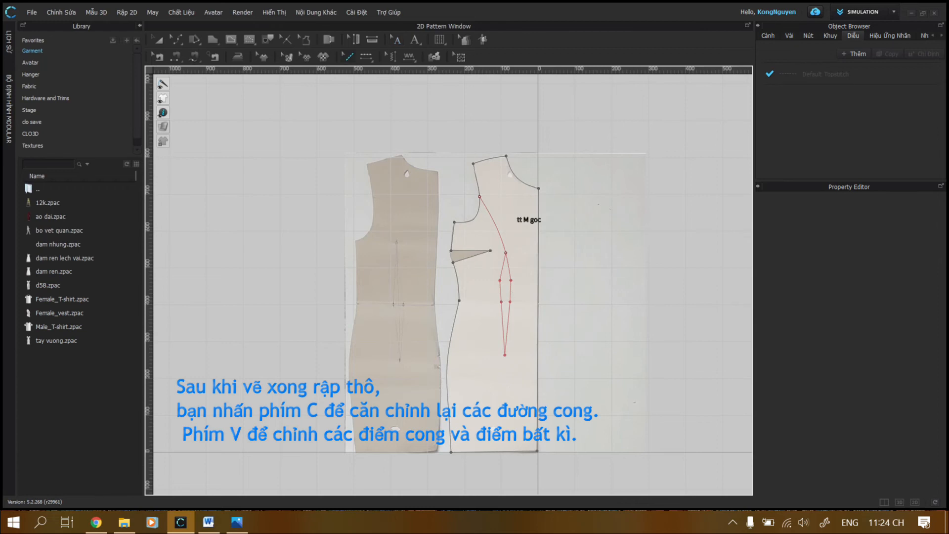
pyautogui.scroll(5, 499, 290)
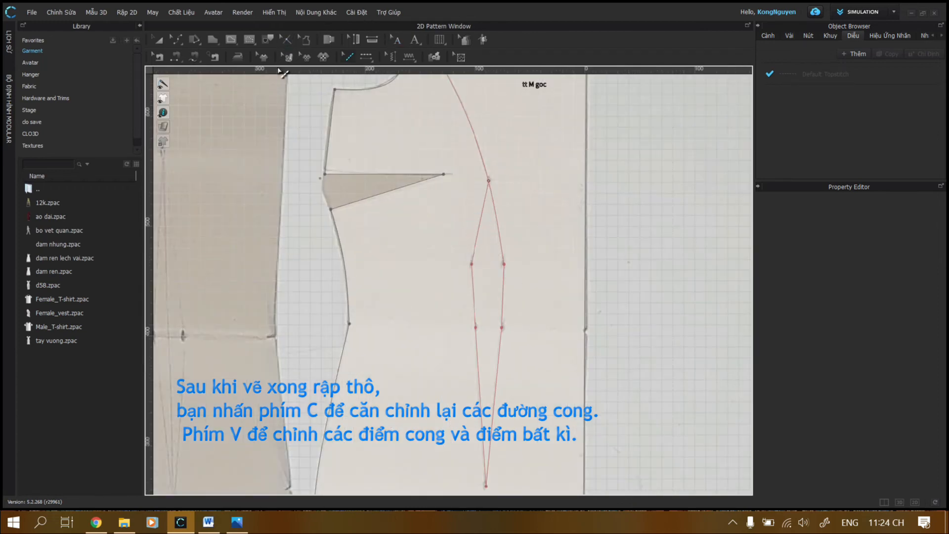
pyautogui.click(475, 238)
pyautogui.click(473, 291)
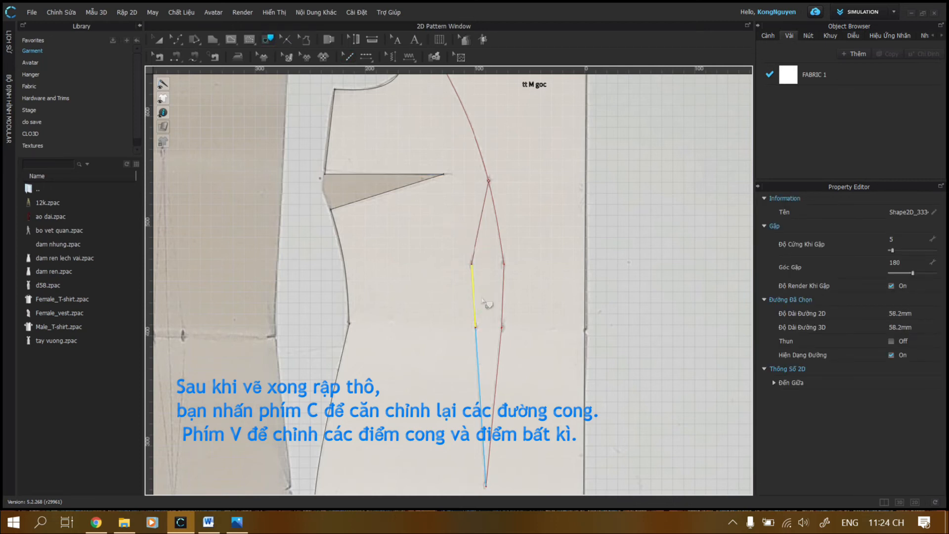
pyautogui.keyDown('shift'); pyautogui.click(475, 228); pyautogui.keyUp('shift')
pyautogui.keyDown('shift'); pyautogui.click(502, 243); pyautogui.keyUp('shift')
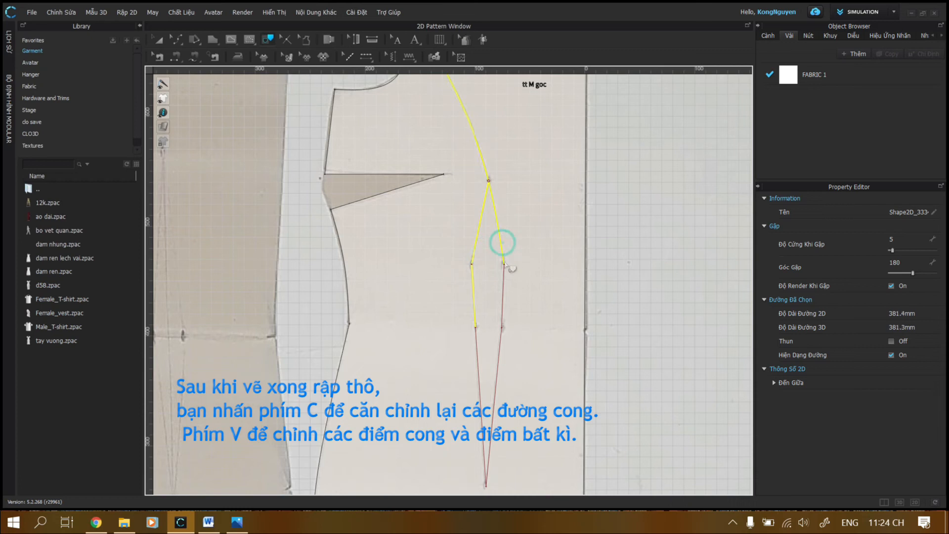
pyautogui.keyDown('shift'); pyautogui.click(497, 378); pyautogui.keyUp('shift')
pyautogui.keyDown('shift'); pyautogui.click(482, 432); pyautogui.keyUp('shift')
pyautogui.rightClick(482, 431)
pyautogui.click(502, 484)
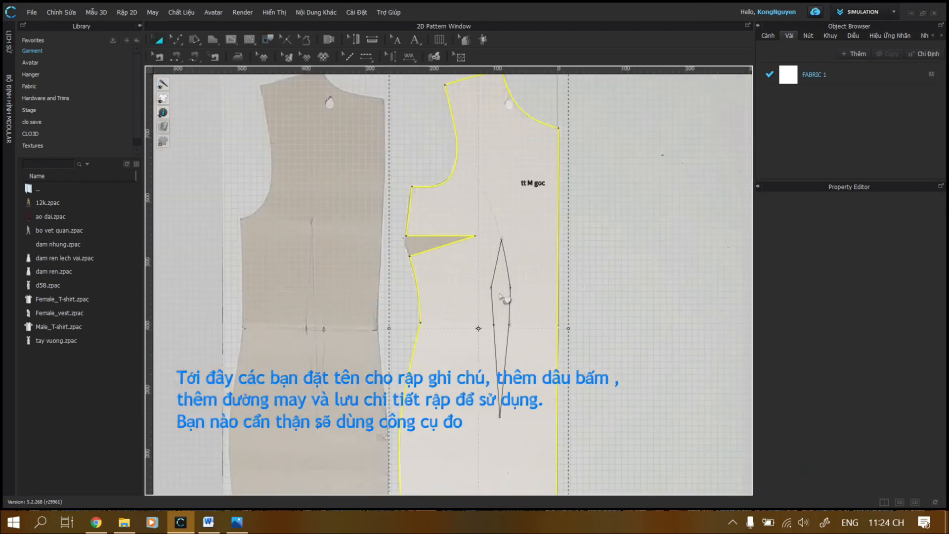
pyautogui.click(499, 293)
pyautogui.press('Delete')
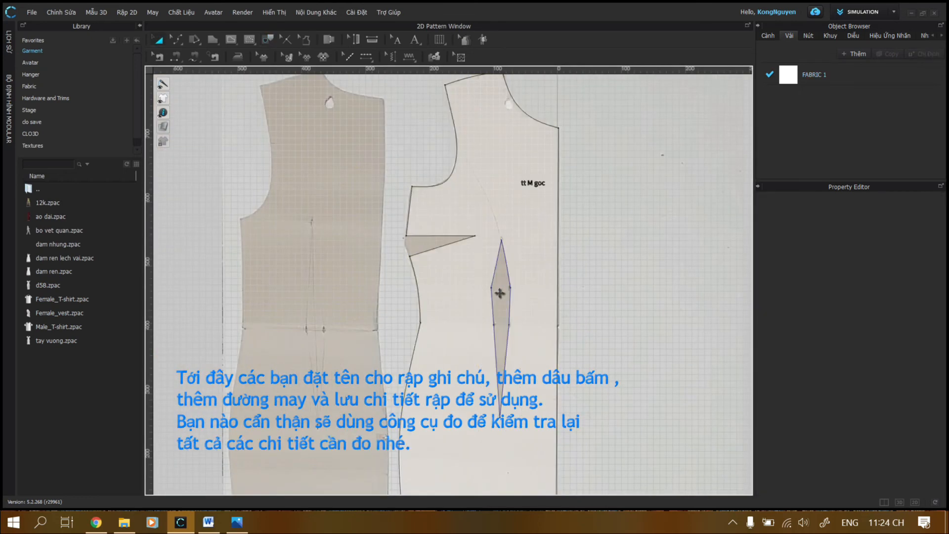
# Review the 2D background image's scale, rotation and opacity settings, and close them without editing
pyautogui.scroll(-2, 524, 284)
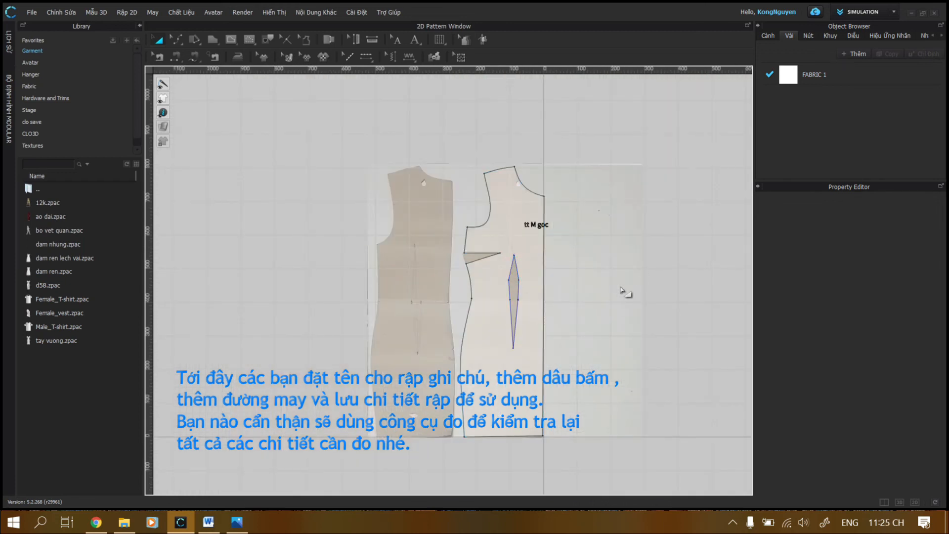
pyautogui.rightClick(670, 257)
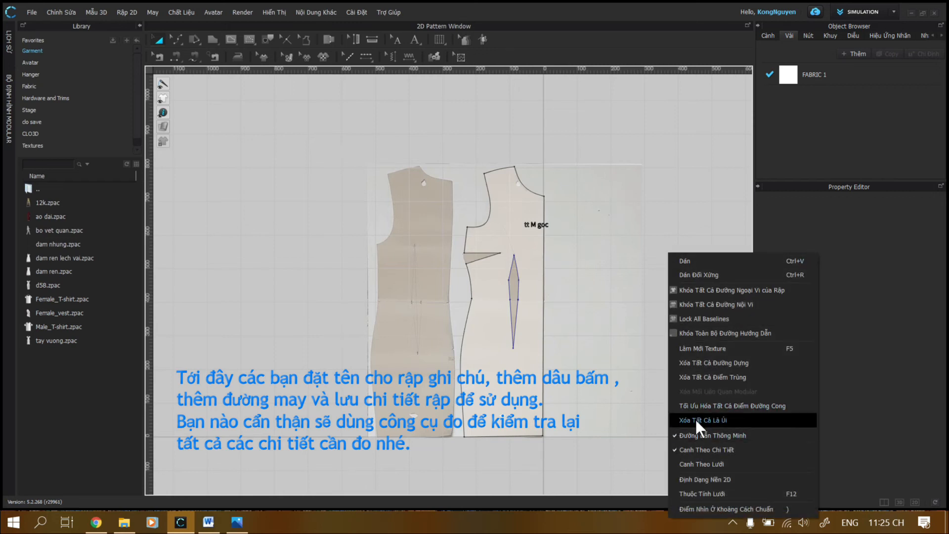
pyautogui.click(699, 480)
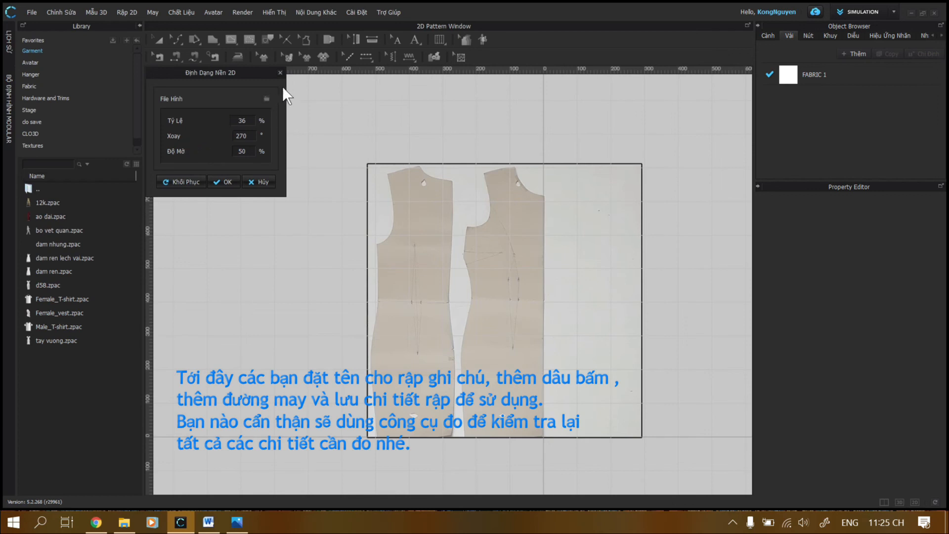
pyautogui.click(280, 72)
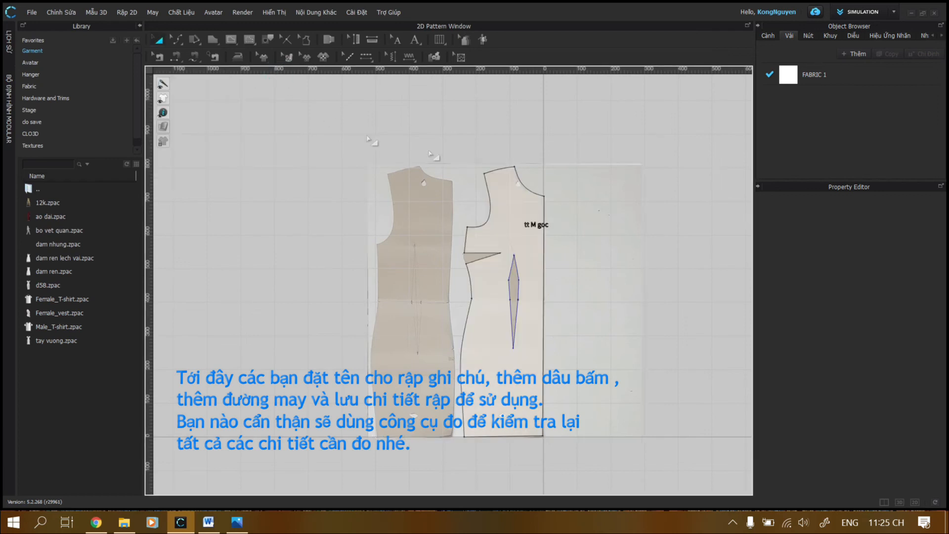
# Move the traced front piece with its annotation off the photographed pattern onto the empty workspace beyond the centre front
pyautogui.scroll(4, 510, 263)
pyautogui.scroll(-4, 523, 281)
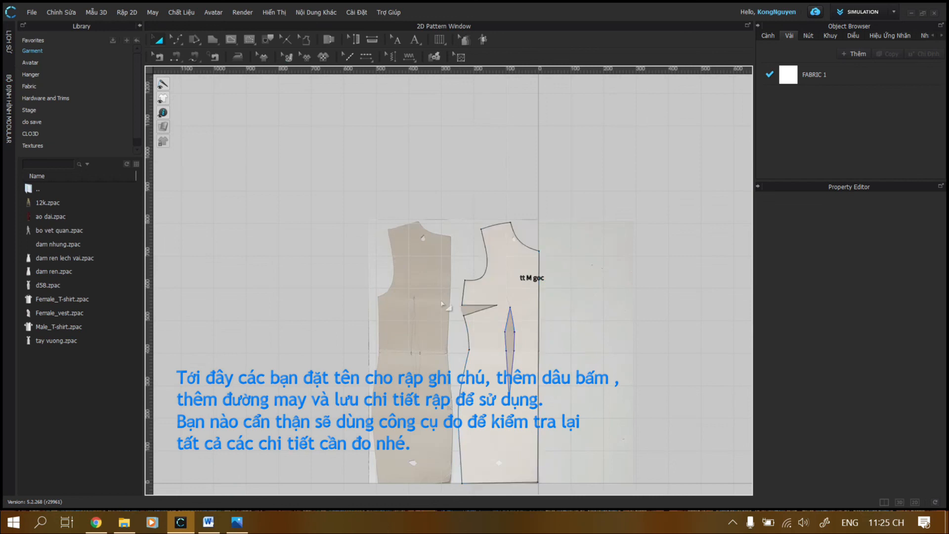
pyautogui.click(498, 292)
pyautogui.moveTo(498, 292); pyautogui.dragTo(653, 242)
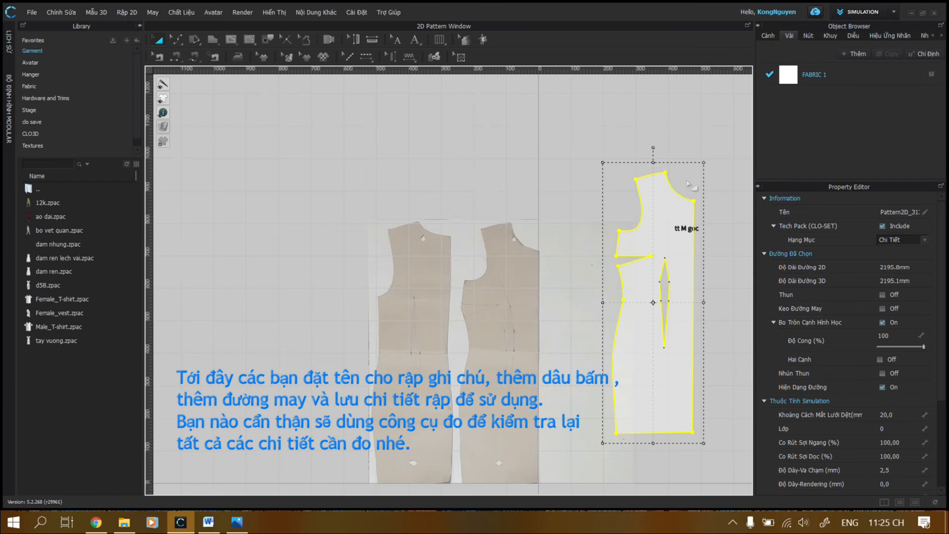
pyautogui.scroll(2, 695, 190)
pyautogui.scroll(1, 653, 373)
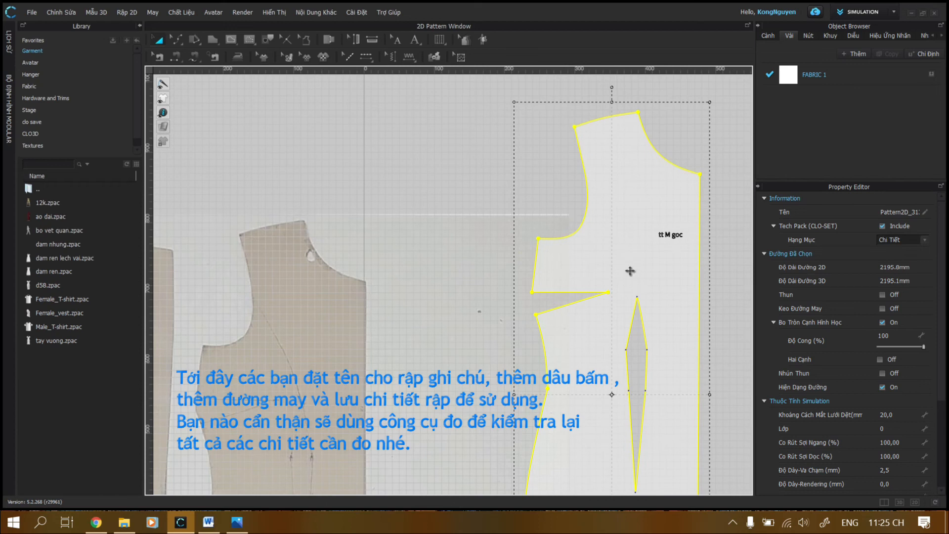
pyautogui.click(33, 12)
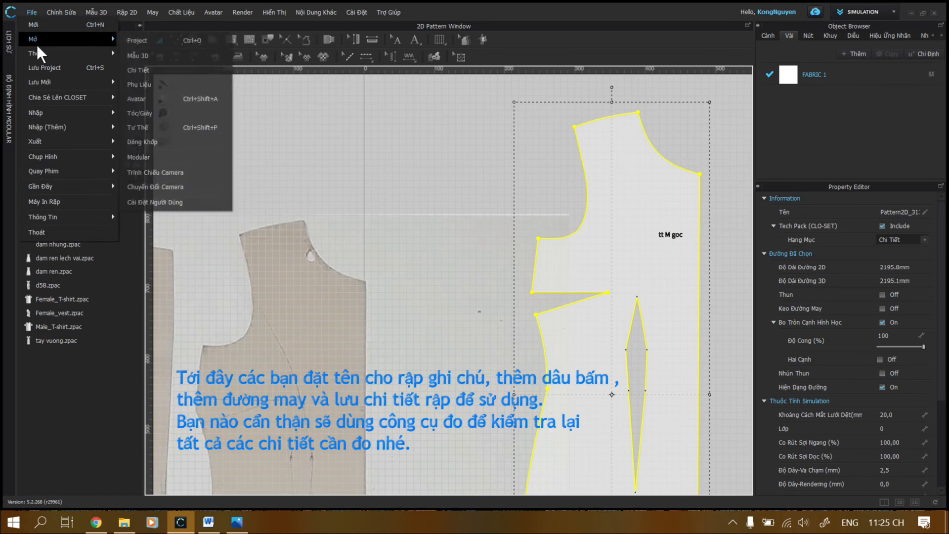
pyautogui.moveTo(49, 54)
pyautogui.moveTo(51, 80)
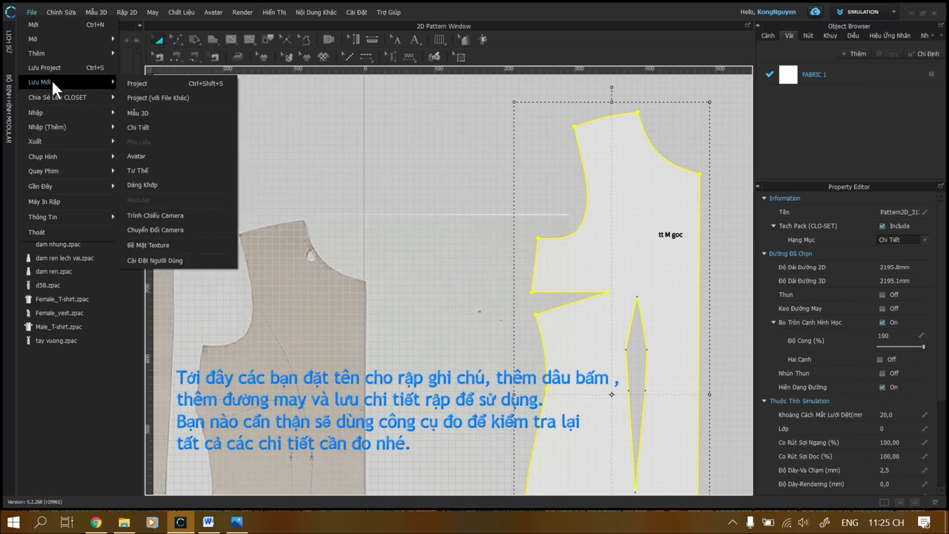
pyautogui.click(157, 127)
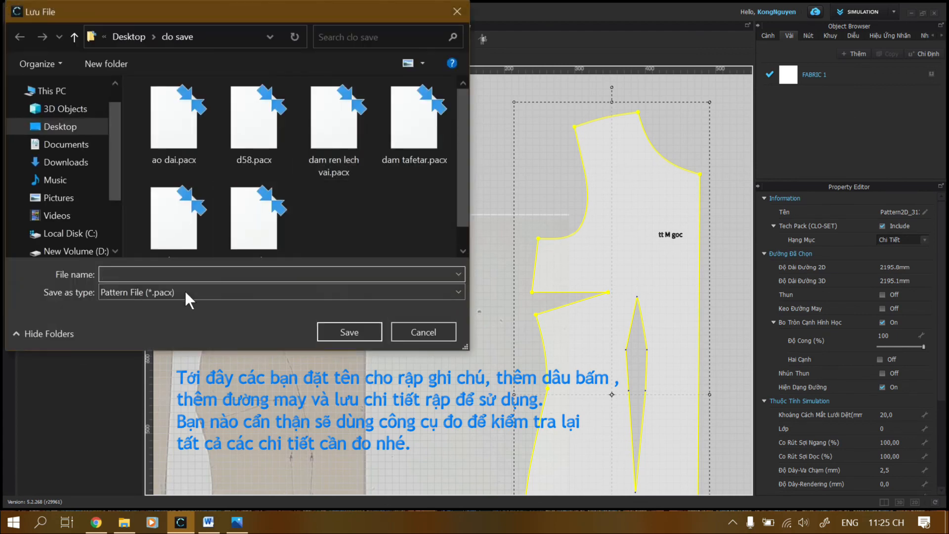
pyautogui.write('rsp')
pyautogui.press('BackSpace')
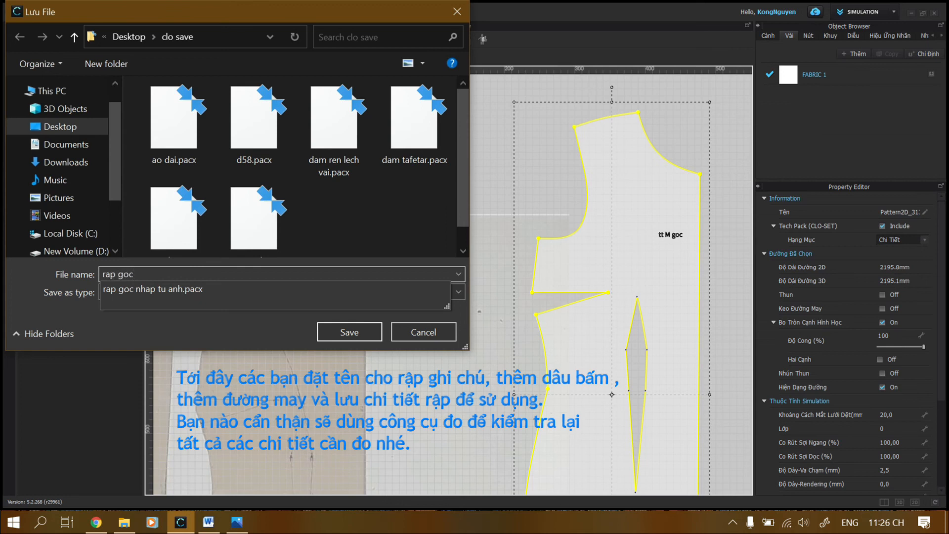
pyautogui.click(438, 329)
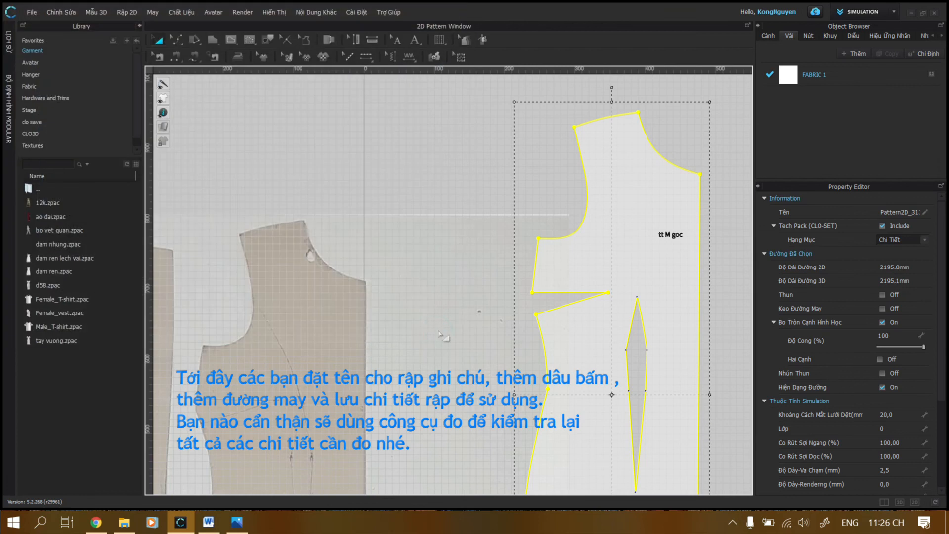
# Open the saved pattern file "rap goc nhap tu anh.pacx" without rotation, replacing the current work and discarding its unsaved changes
pyautogui.scroll(-2, 469, 172)
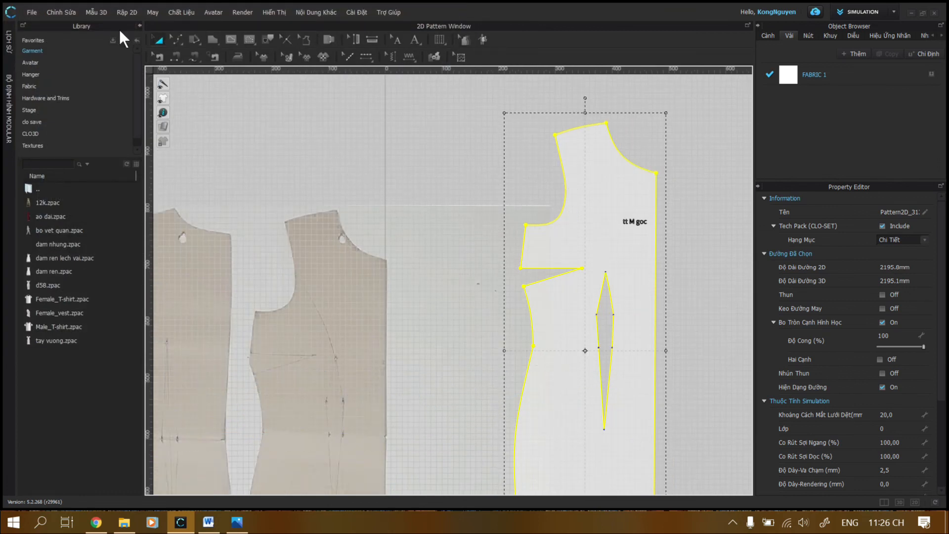
pyautogui.click(36, 10)
pyautogui.moveTo(43, 39)
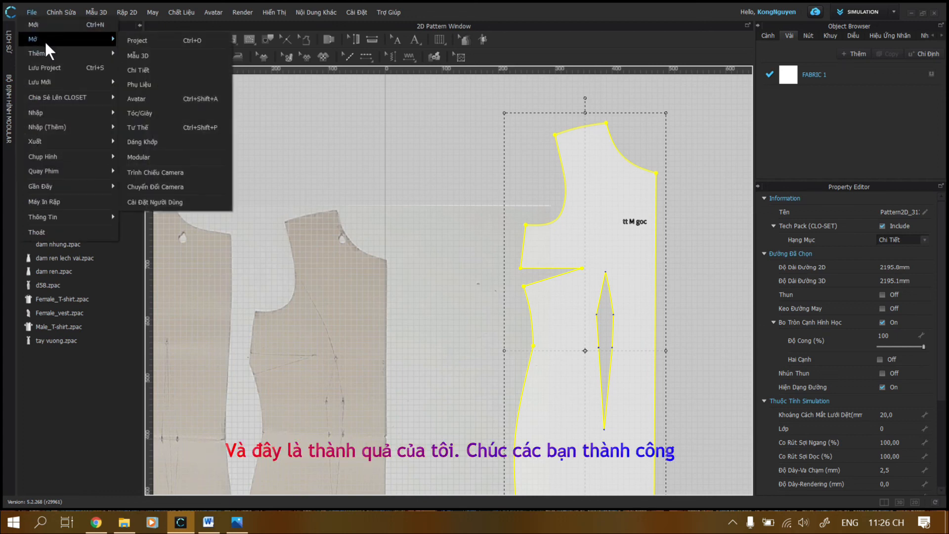
pyautogui.click(143, 69)
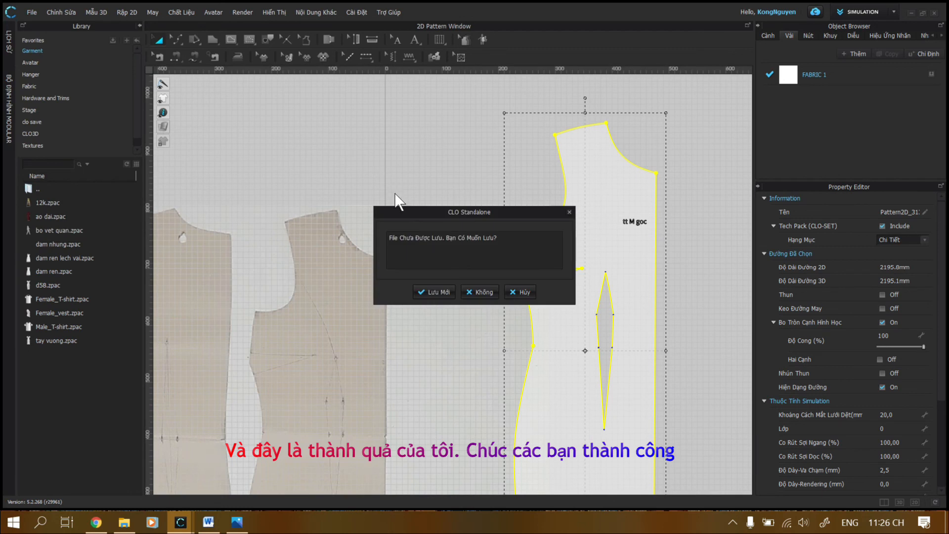
pyautogui.click(479, 292)
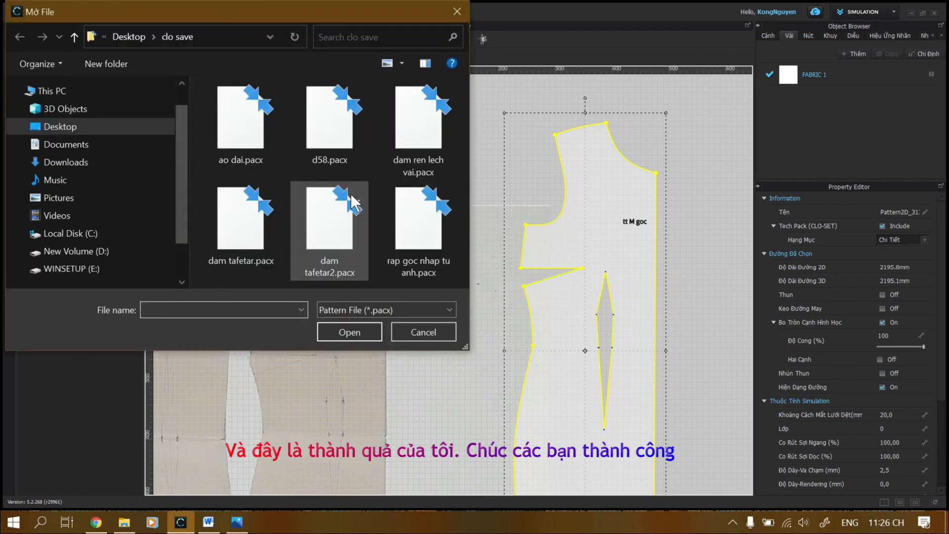
pyautogui.click(425, 237)
pyautogui.click(366, 331)
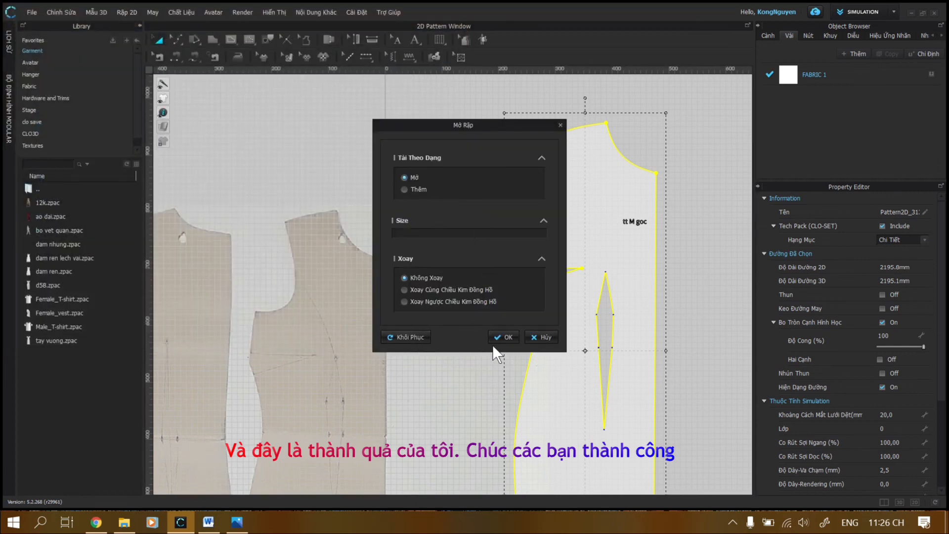
pyautogui.click(508, 337)
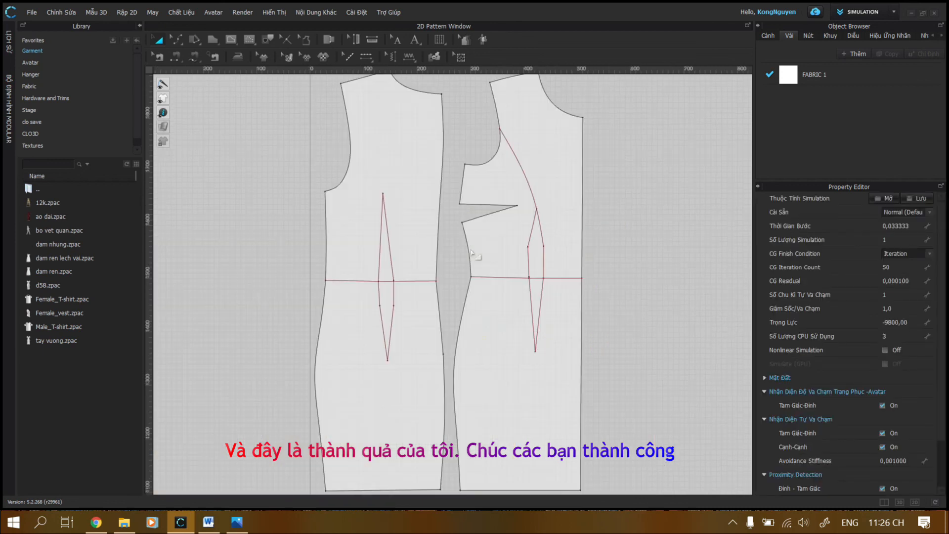
# Reset the 2D background format settings of the photographed pattern image behind the opened pieces
pyautogui.scroll(1, 477, 298)
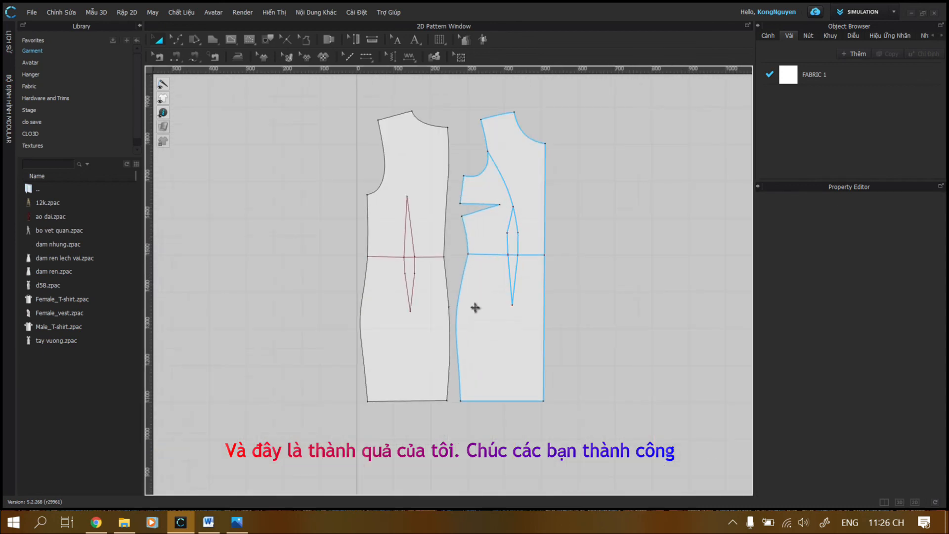
pyautogui.scroll(-3, 474, 308)
pyautogui.scroll(-1, 395, 362)
pyautogui.scroll(4, 391, 391)
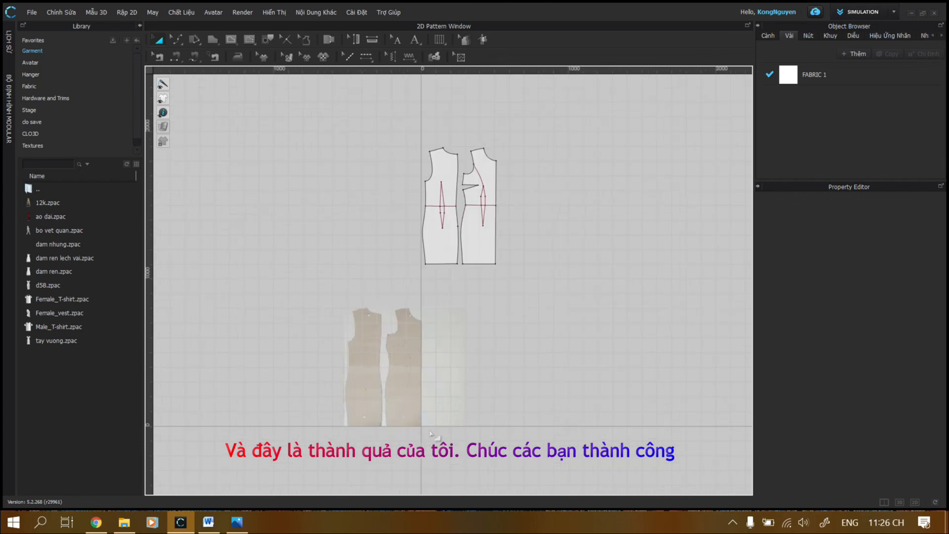
pyautogui.scroll(1, 383, 400)
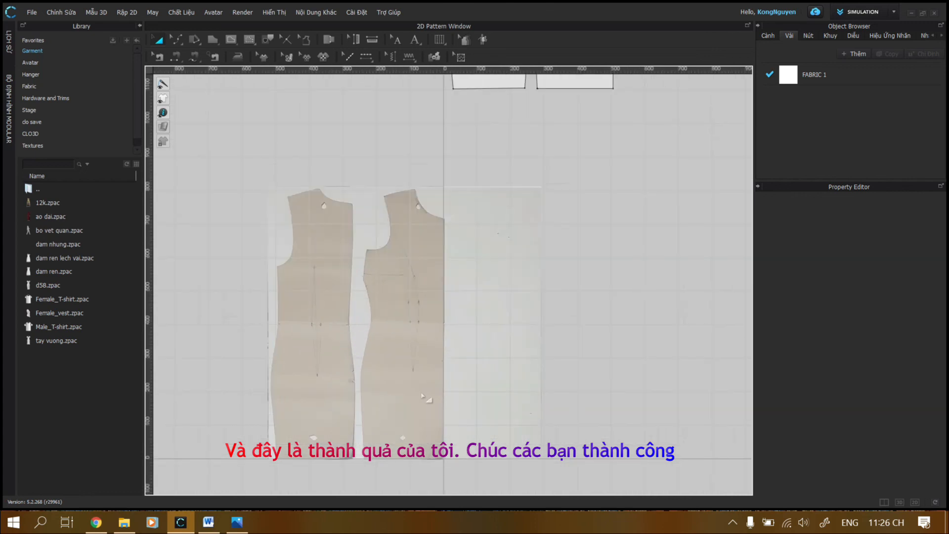
pyautogui.rightClick(565, 263)
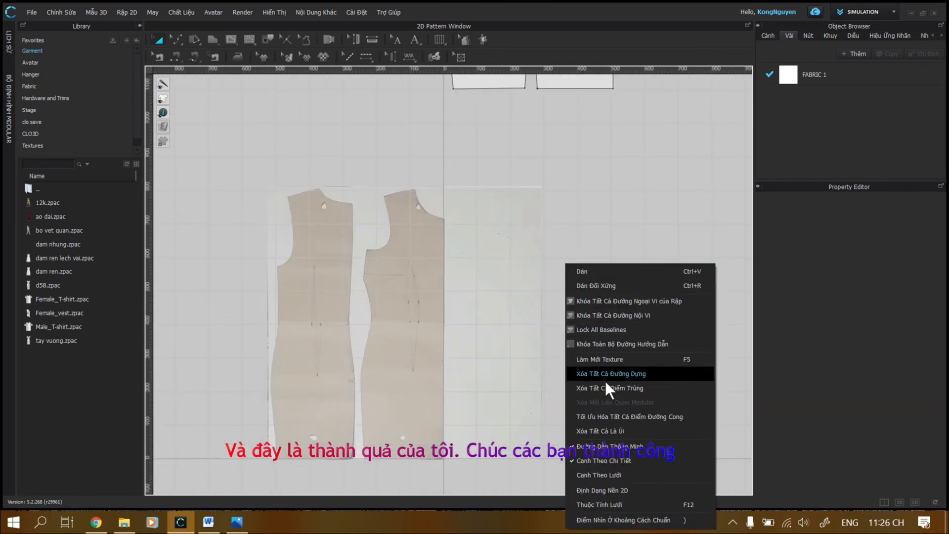
pyautogui.rightClick(358, 106)
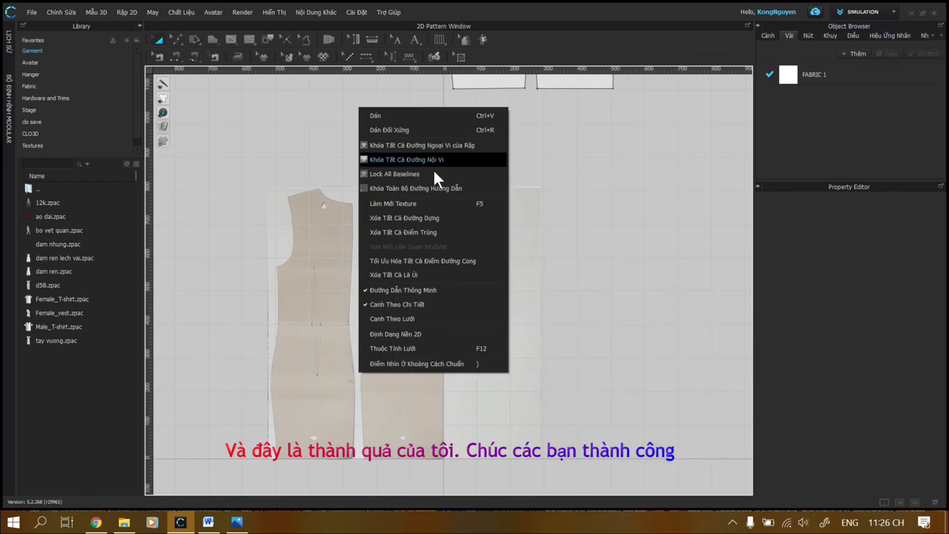
pyautogui.click(403, 333)
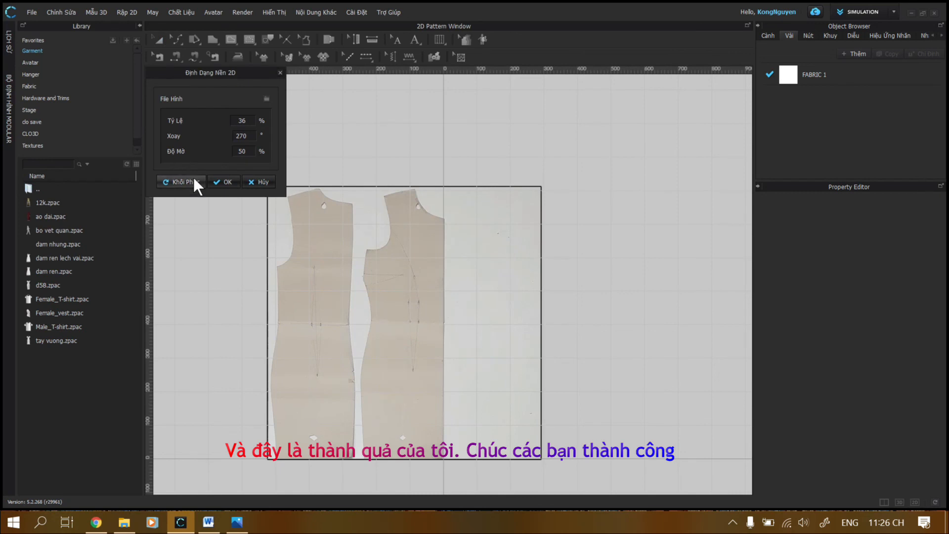
pyautogui.click(180, 180)
pyautogui.scroll(-6, 542, 258)
pyautogui.scroll(3, 545, 203)
pyautogui.scroll(-1, 545, 204)
pyautogui.scroll(3, 608, 126)
pyautogui.moveTo(402, 93); pyautogui.dragTo(577, 299)
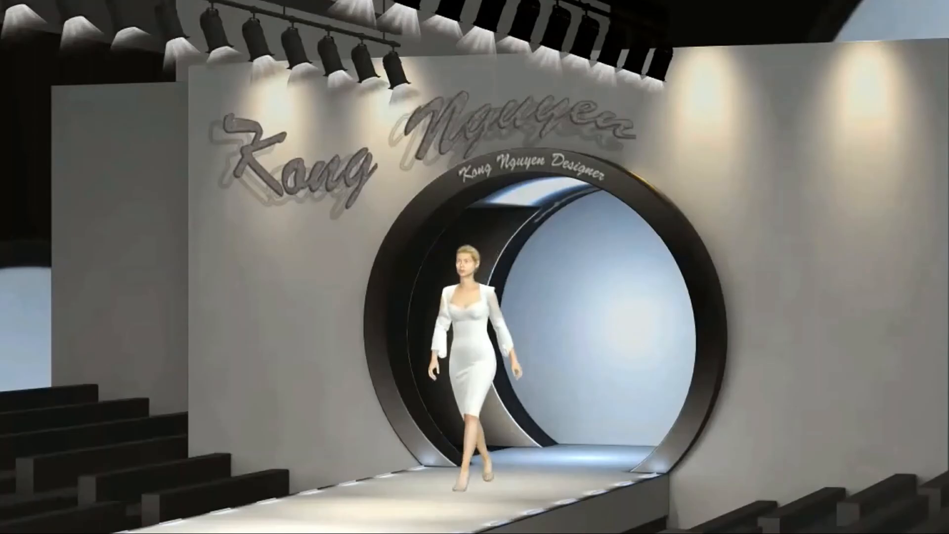